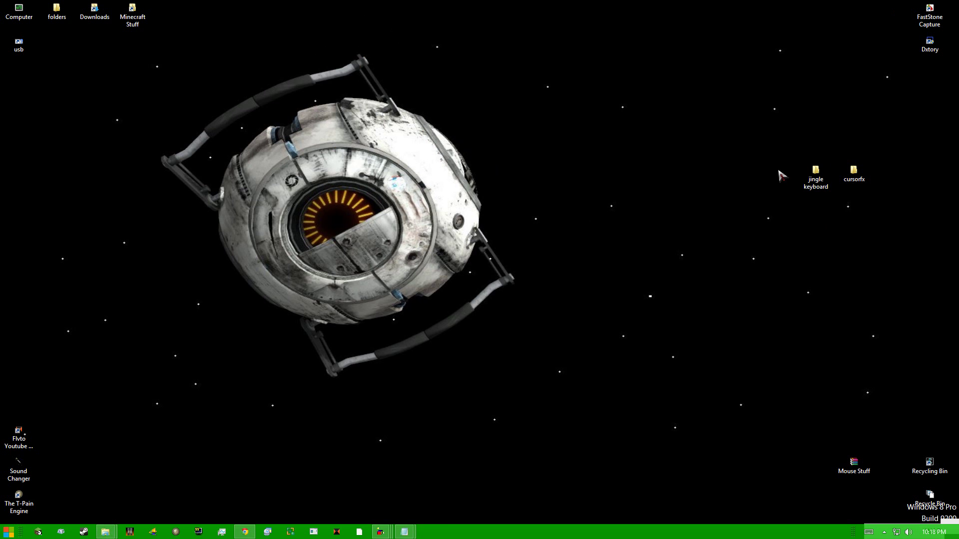
Extract cursorfx, jingle keyboard and iTouch.exe from Mouse Stuff.zip onto the desktop, replacing existing copies
{"action": "double_click", "coordinate": [854, 463]}
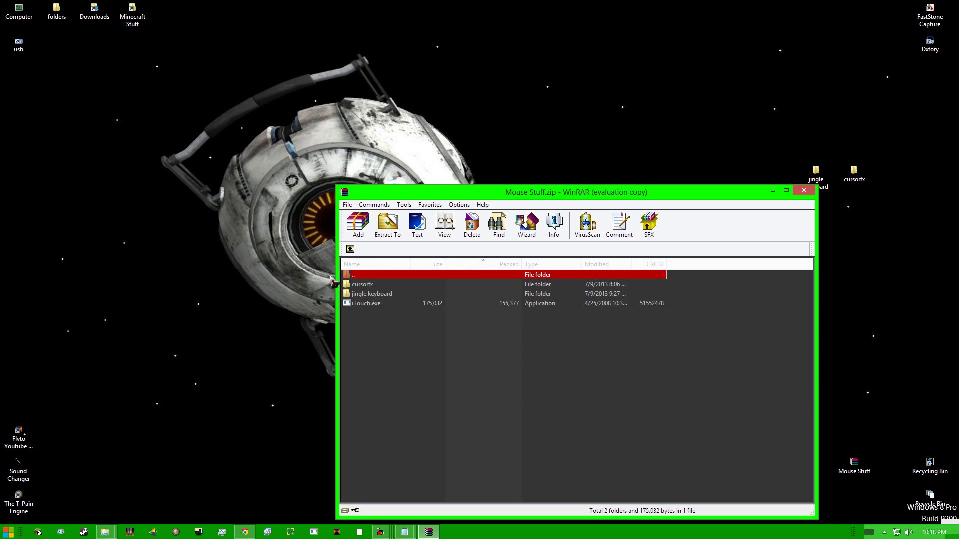
{"action": "left_click_drag", "start_coordinate": [371, 320], "coordinate": [358, 285]}
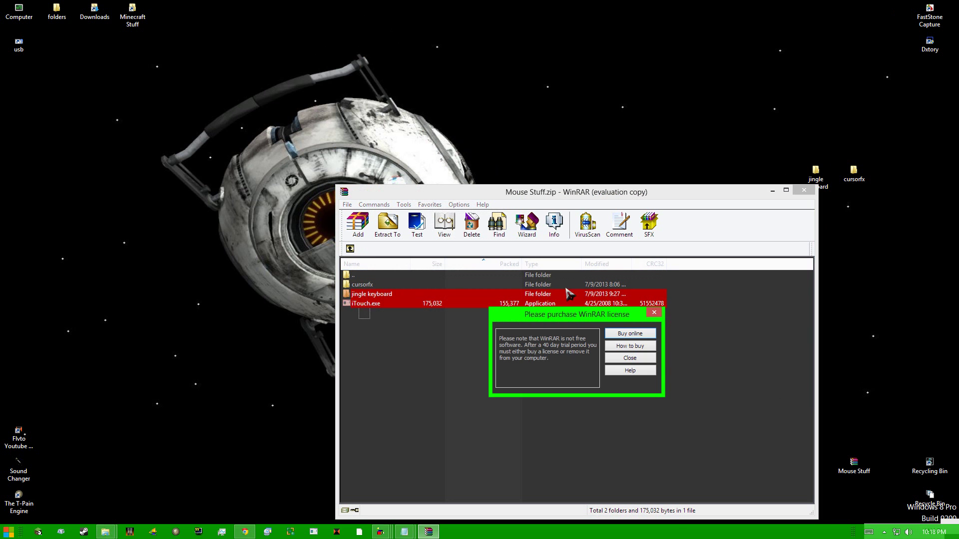
{"action": "left_click", "coordinate": [653, 314]}
{"action": "left_click_drag", "start_coordinate": [394, 319], "coordinate": [225, 204]}
{"action": "left_click_drag", "start_coordinate": [162, 195], "coordinate": [162, 196]}
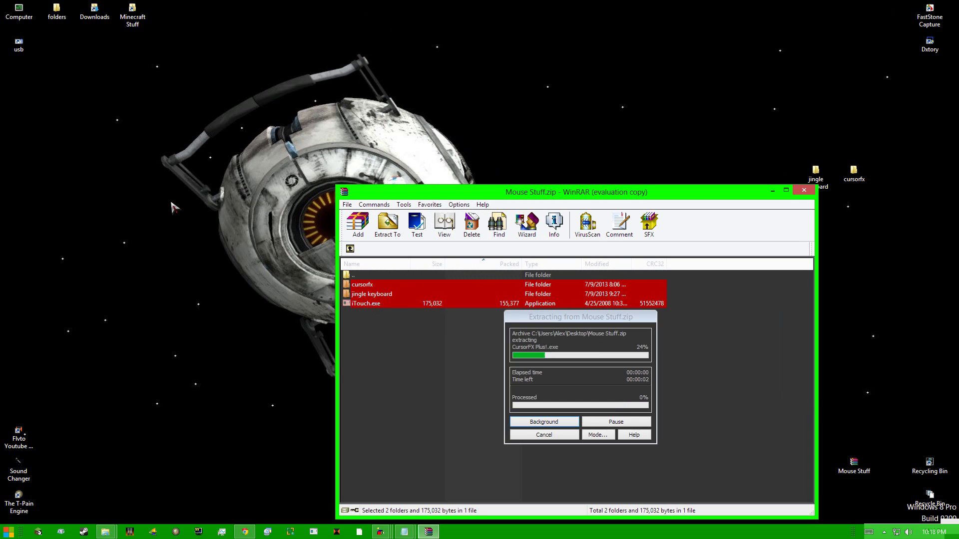
{"action": "left_click", "coordinate": [501, 192]}
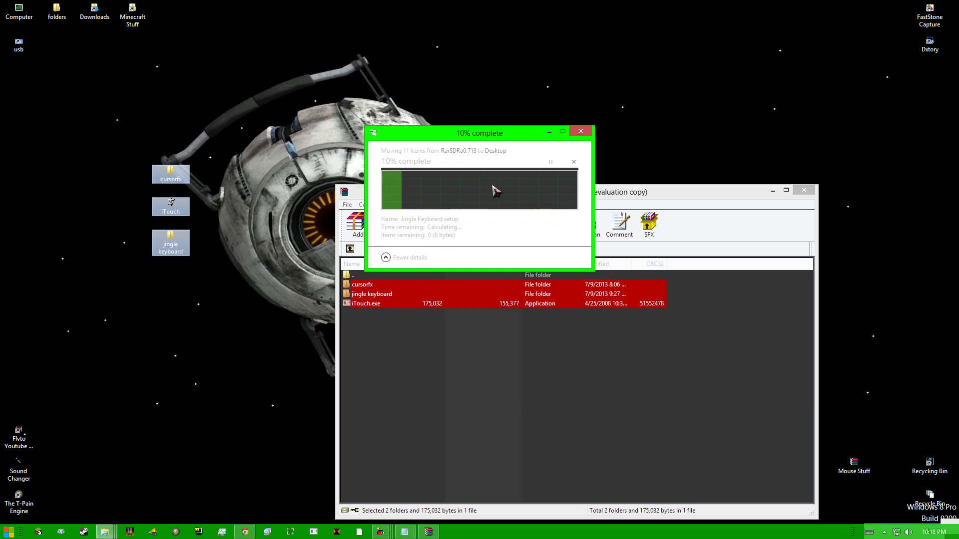
Move the archive window aside and place the iTouch icon at the desktop's bottom-left
{"action": "left_click_drag", "start_coordinate": [437, 197], "coordinate": [685, 199]}
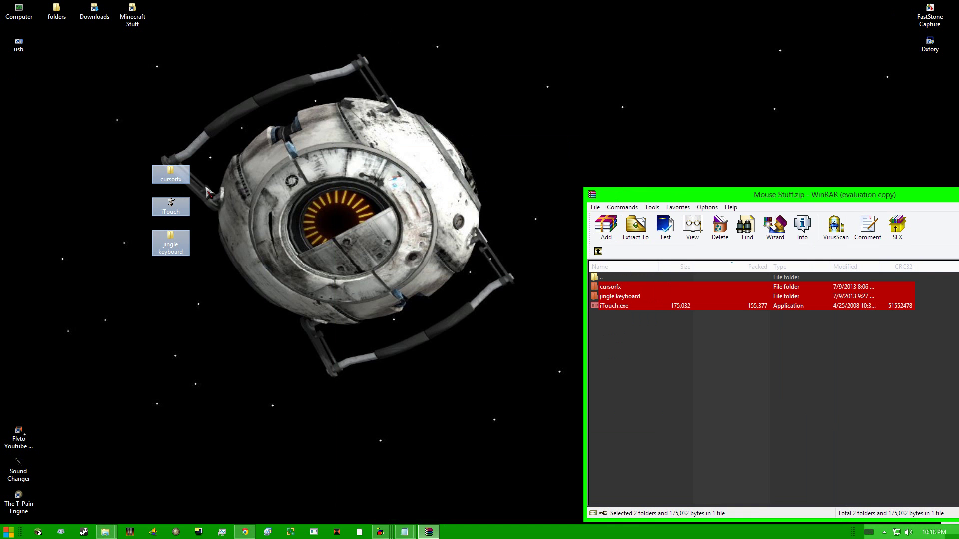
{"action": "left_click", "coordinate": [225, 168]}
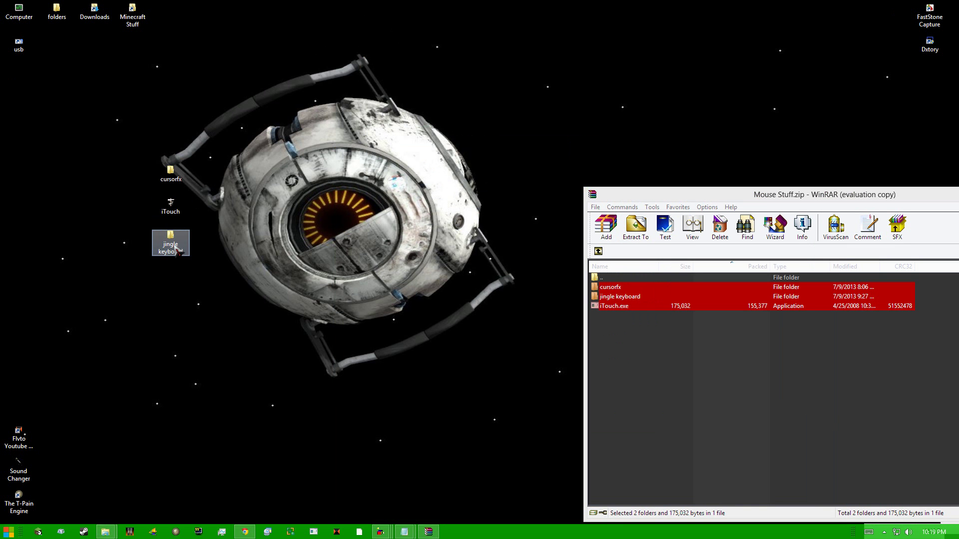
{"action": "left_click_drag", "start_coordinate": [177, 209], "coordinate": [72, 494]}
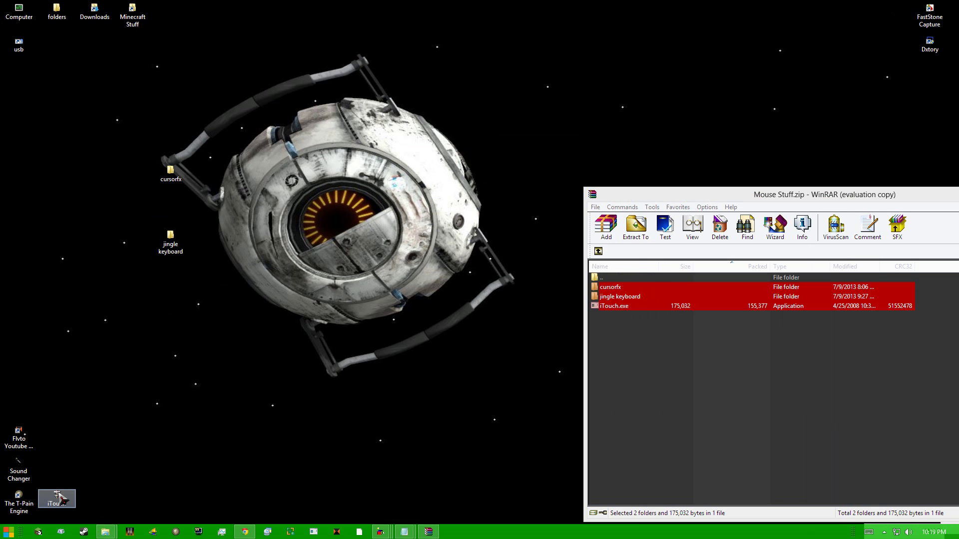
{"action": "left_click", "coordinate": [268, 308]}
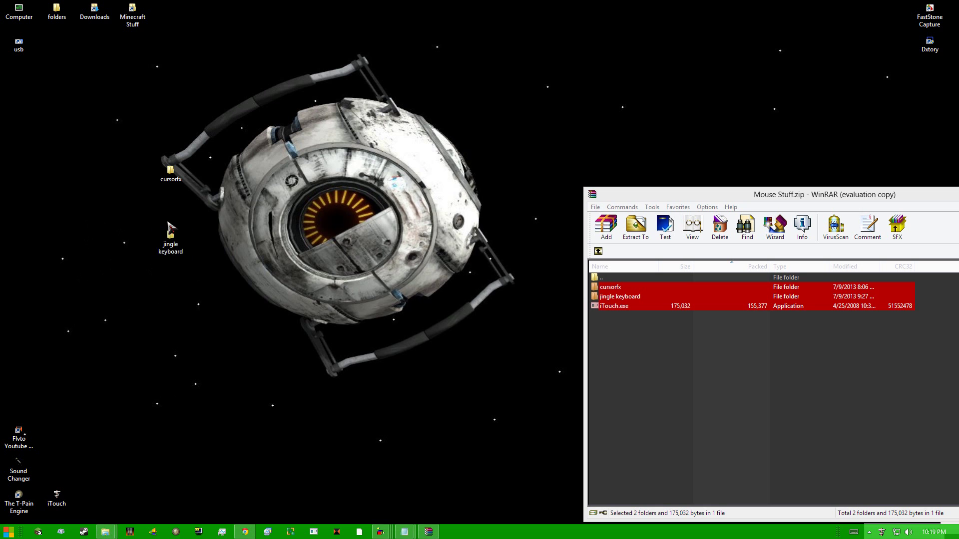
Launch the Jingle Keyboard setup from the jingle keyboard folder with English as the language
{"action": "left_click", "coordinate": [178, 245]}
{"action": "double_click", "coordinate": [179, 245]}
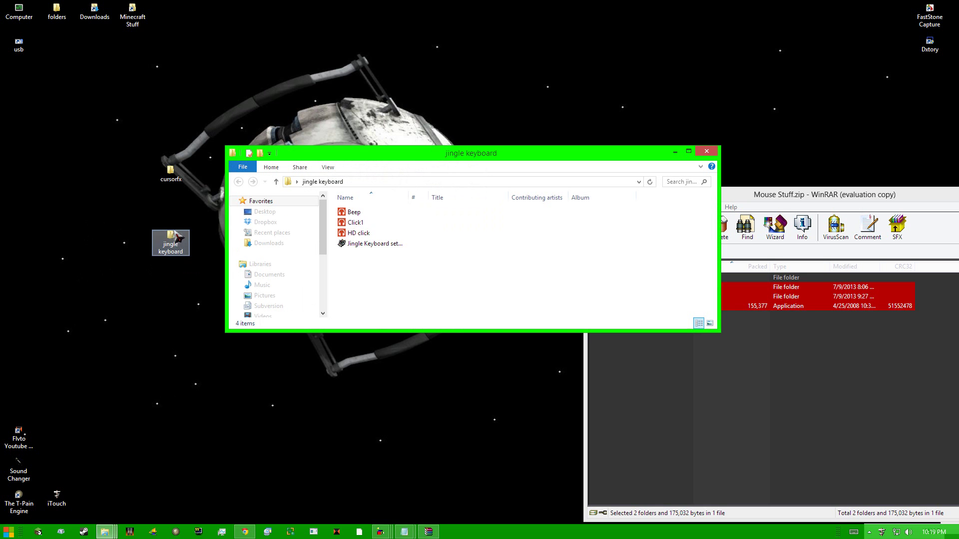
{"action": "left_click", "coordinate": [378, 248]}
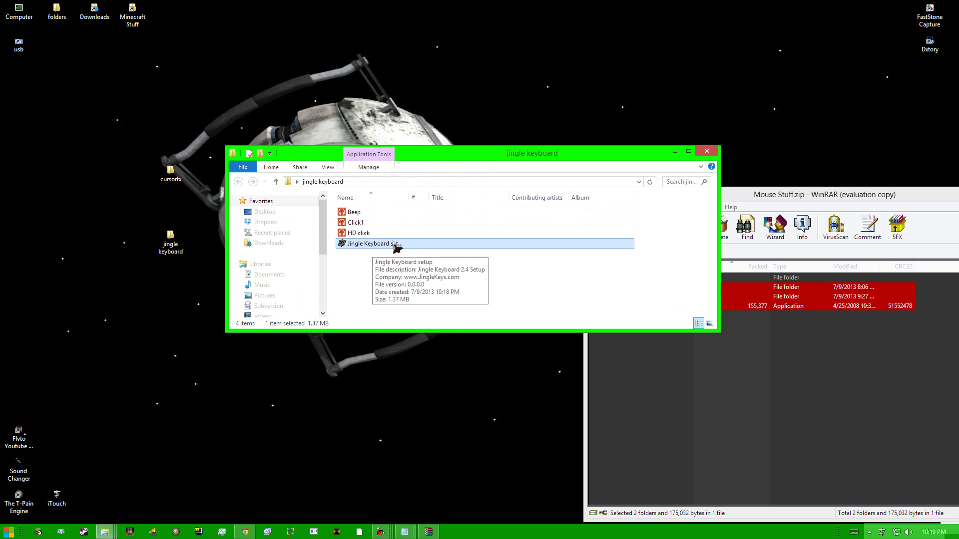
{"action": "double_click", "coordinate": [396, 248]}
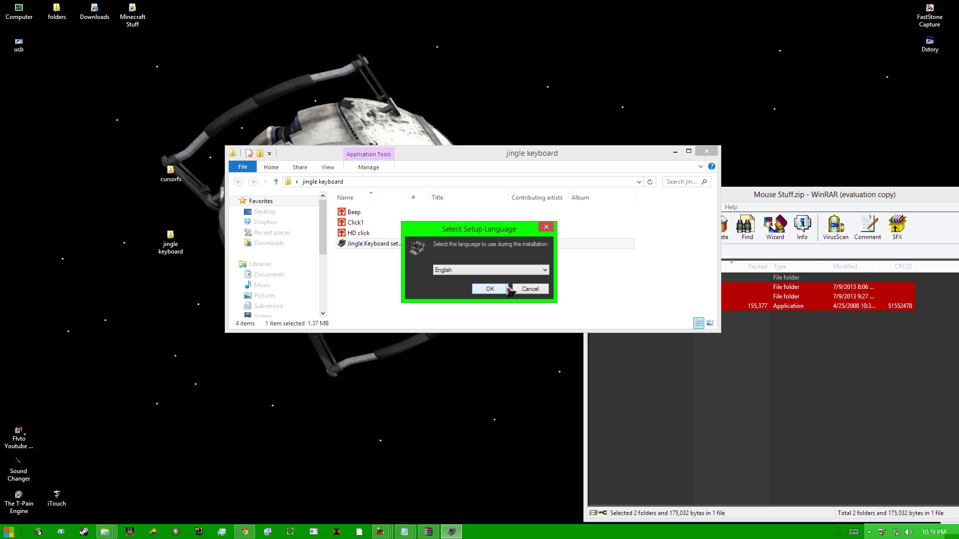
{"action": "left_click", "coordinate": [496, 290]}
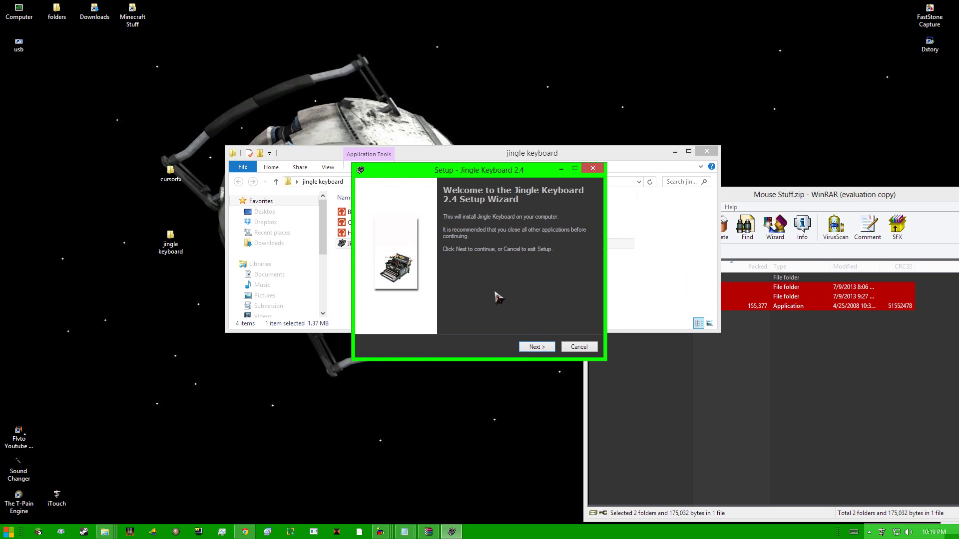
Accept the license, keep the default location and Start Menu folder, and begin installing
{"action": "left_click", "coordinate": [536, 347]}
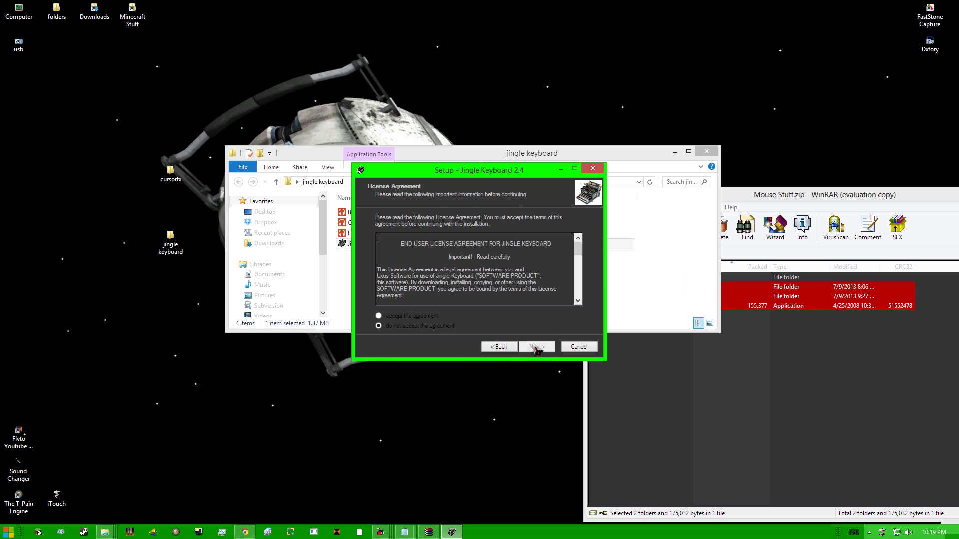
{"action": "left_click", "coordinate": [406, 318]}
{"action": "left_click", "coordinate": [536, 348]}
{"action": "left_click", "coordinate": [536, 348]}
{"action": "left_click", "coordinate": [536, 348]}
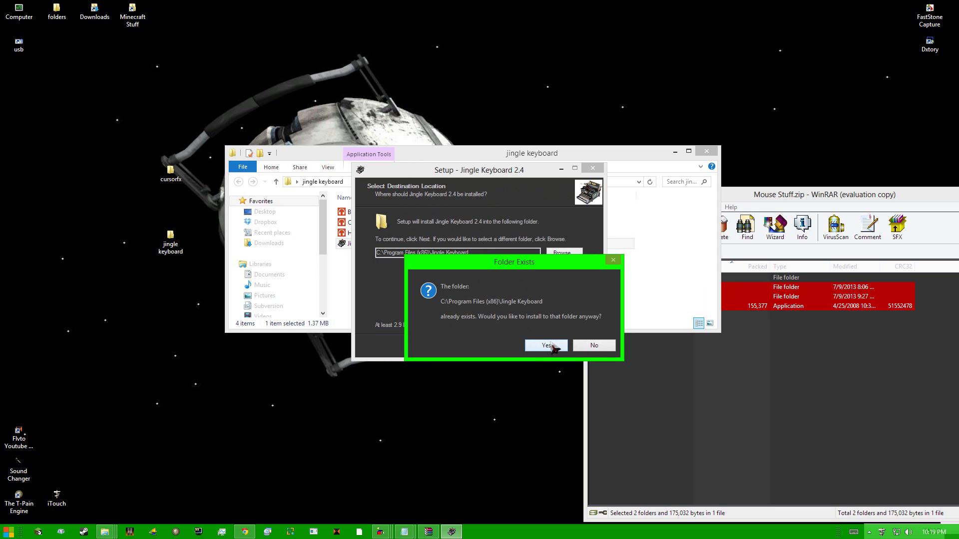
{"action": "left_click", "coordinate": [549, 345]}
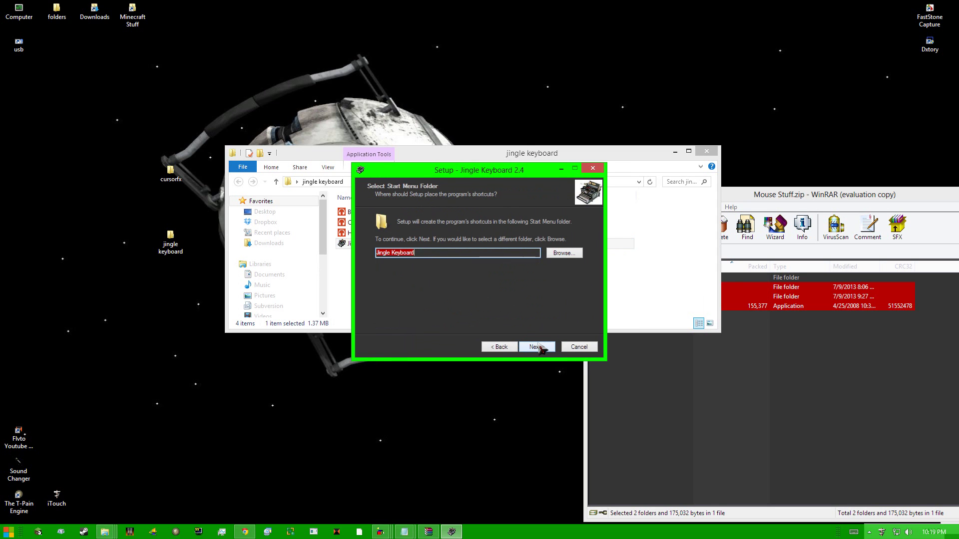
{"action": "left_click", "coordinate": [541, 349]}
{"action": "left_click", "coordinate": [538, 349]}
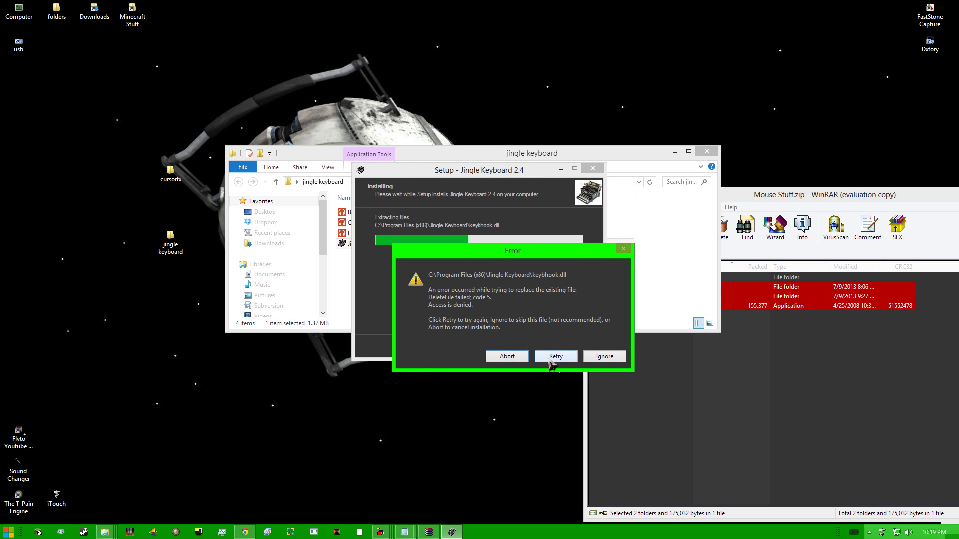
Retry, then ignore the locked keybhook.dll error and finish the setup
{"action": "left_click", "coordinate": [567, 359]}
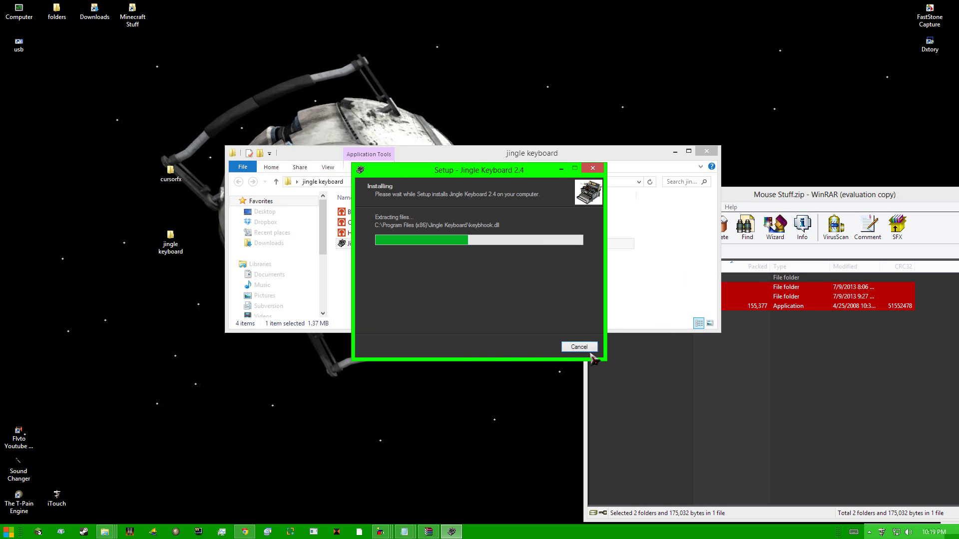
{"action": "left_click_drag", "start_coordinate": [470, 166], "coordinate": [582, 150]}
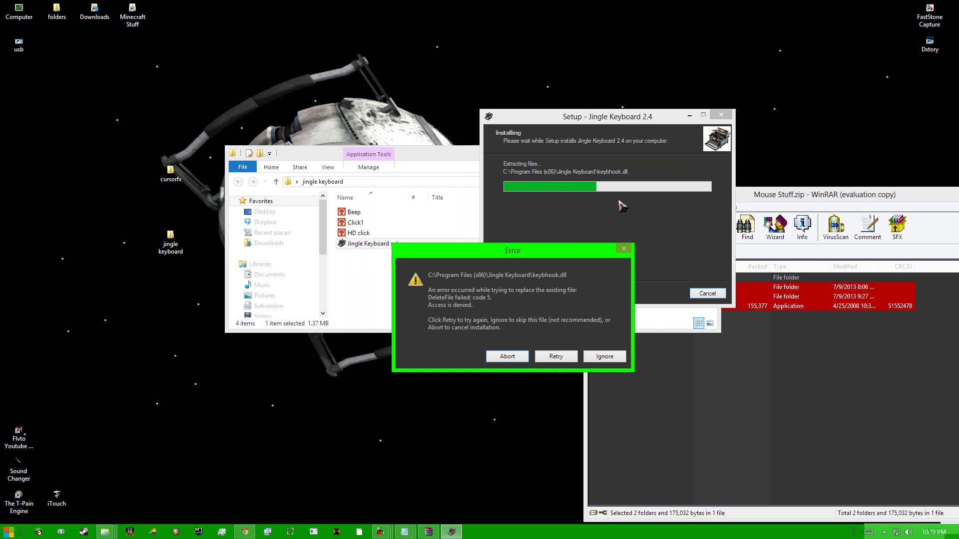
{"action": "left_click", "coordinate": [608, 357]}
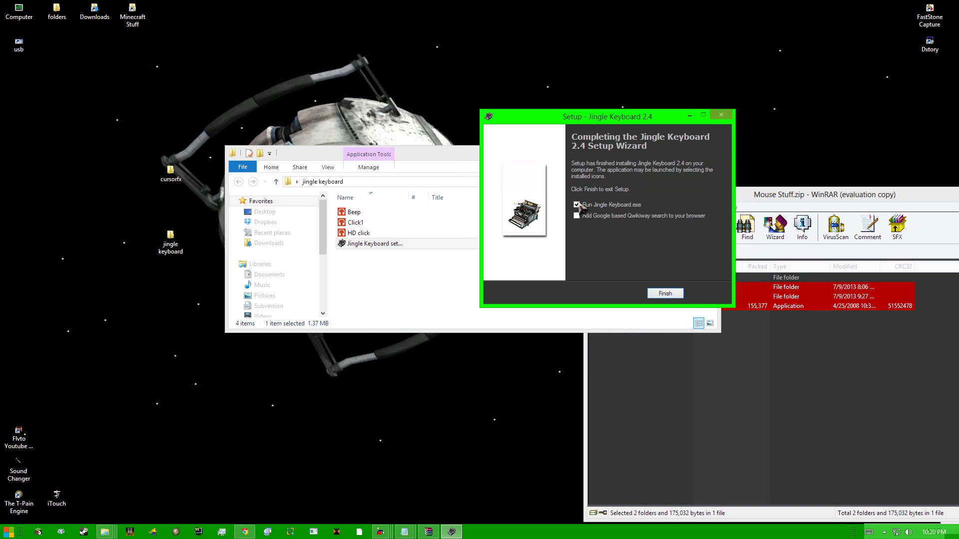
{"action": "left_click", "coordinate": [665, 293]}
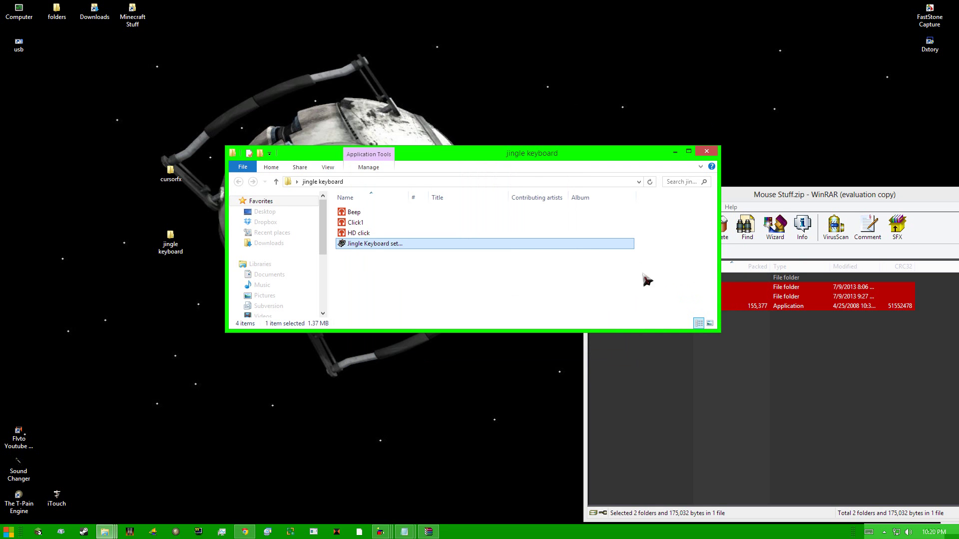
Show the hidden tray icons and open Jingle Keyboard's menu with Mute, Preferences, About and Exit
{"action": "left_click", "coordinate": [883, 532]}
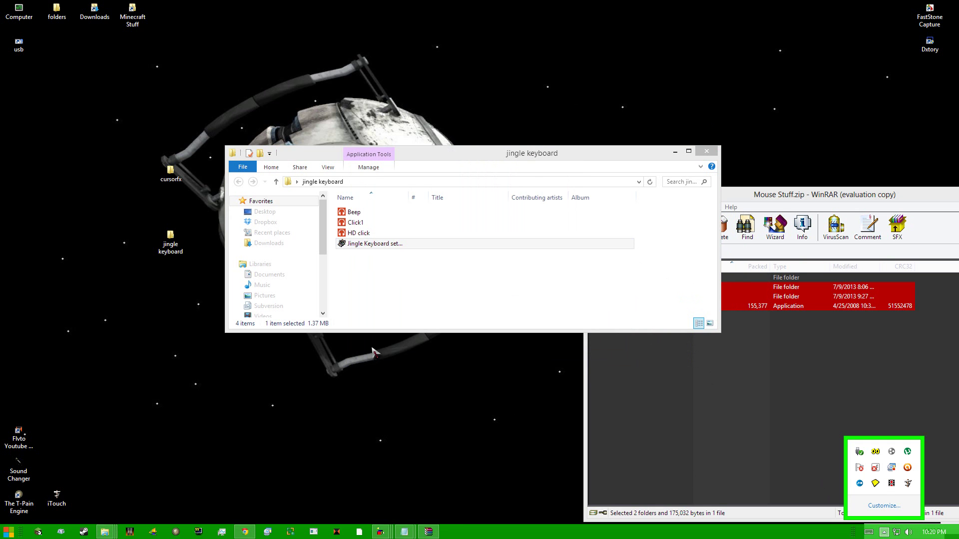
{"action": "left_click", "coordinate": [378, 365]}
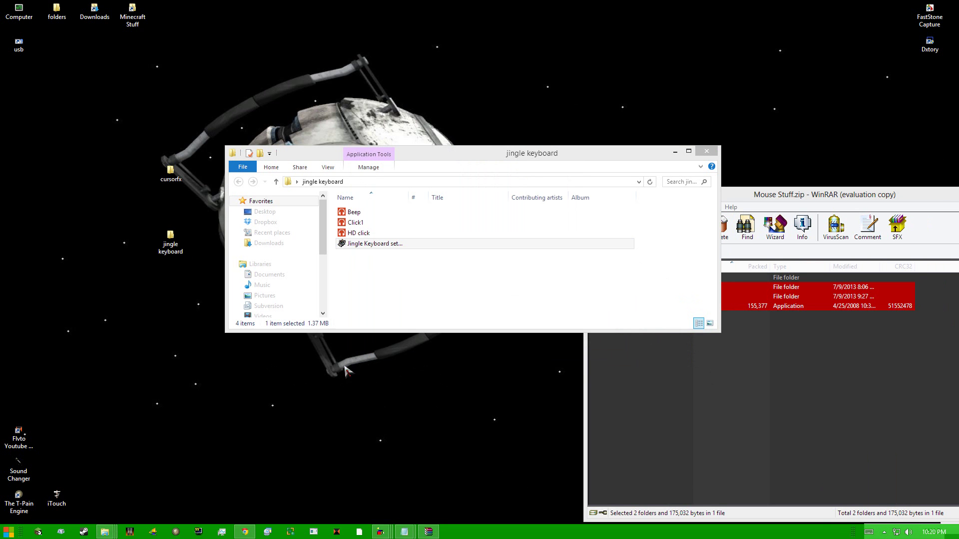
{"action": "type", "text": "dxd"}
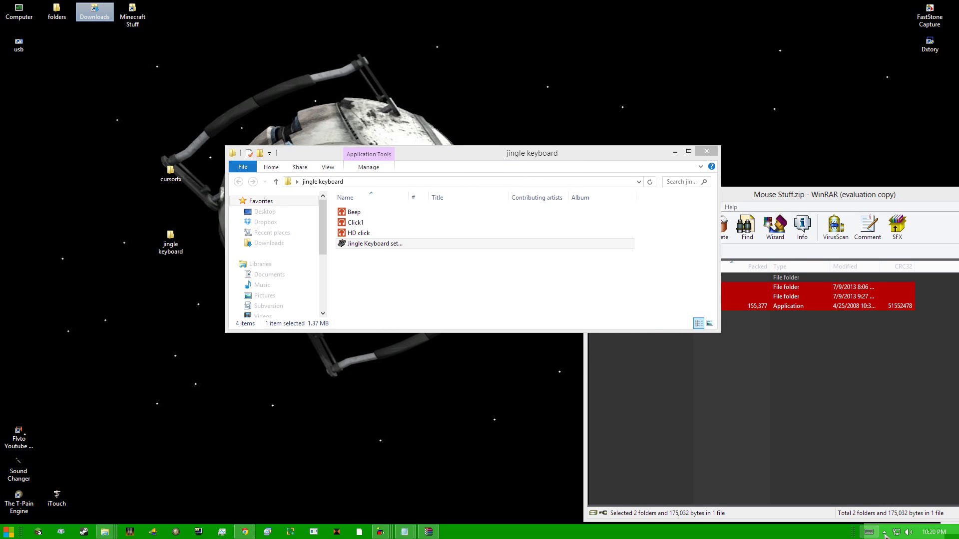
{"action": "left_click", "coordinate": [884, 532]}
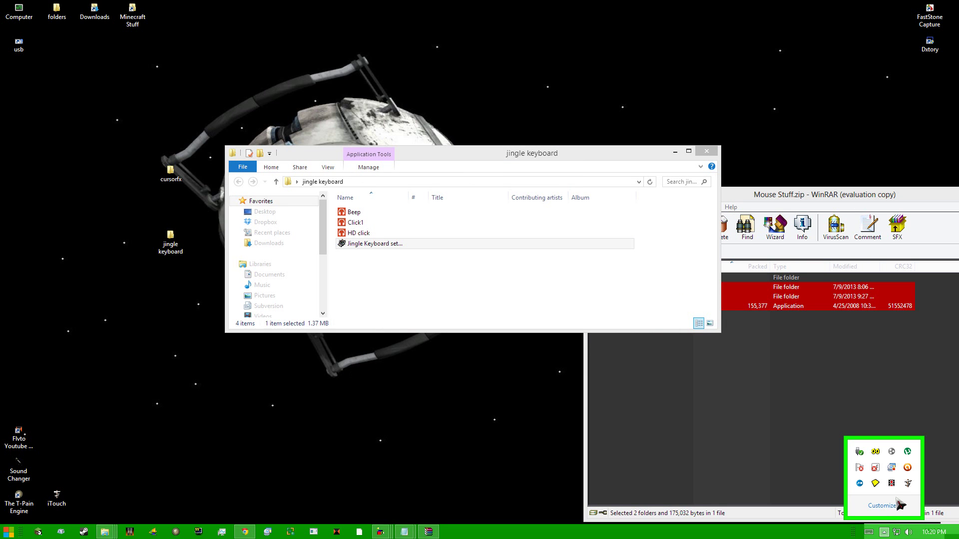
{"action": "right_click", "coordinate": [877, 453]}
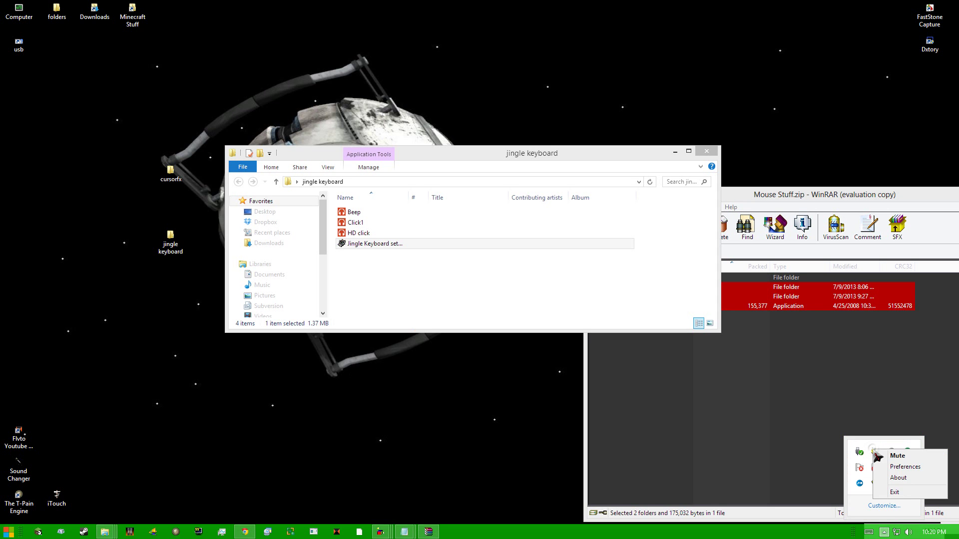
Open Jingle Keyboard's preferences and keep the Typewriter sound scheme
{"action": "left_click", "coordinate": [905, 466]}
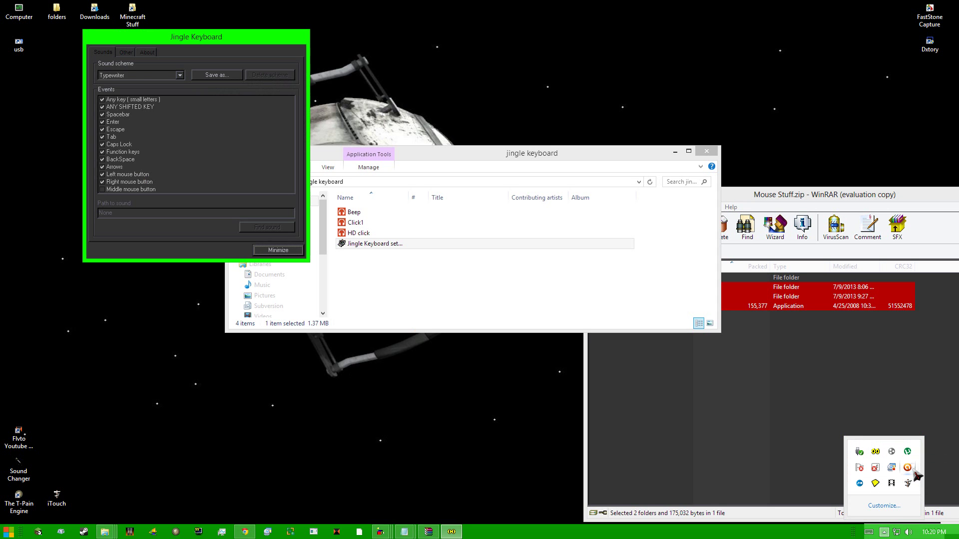
{"action": "left_click", "coordinate": [163, 76]}
{"action": "left_click", "coordinate": [165, 84]}
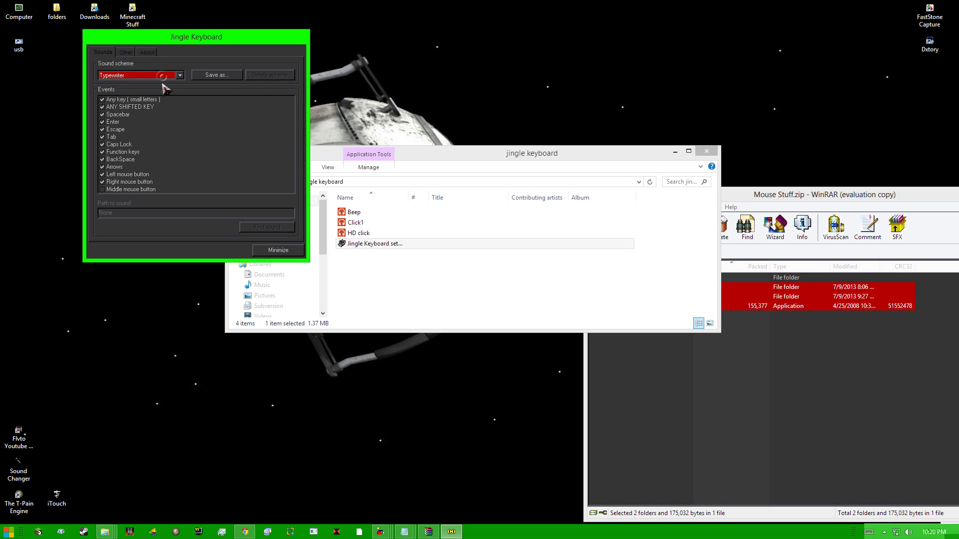
Untick every keyboard event from Any key through Spacebar, Enter, Tab, BackSpace to Arrows
{"action": "left_click", "coordinate": [107, 100]}
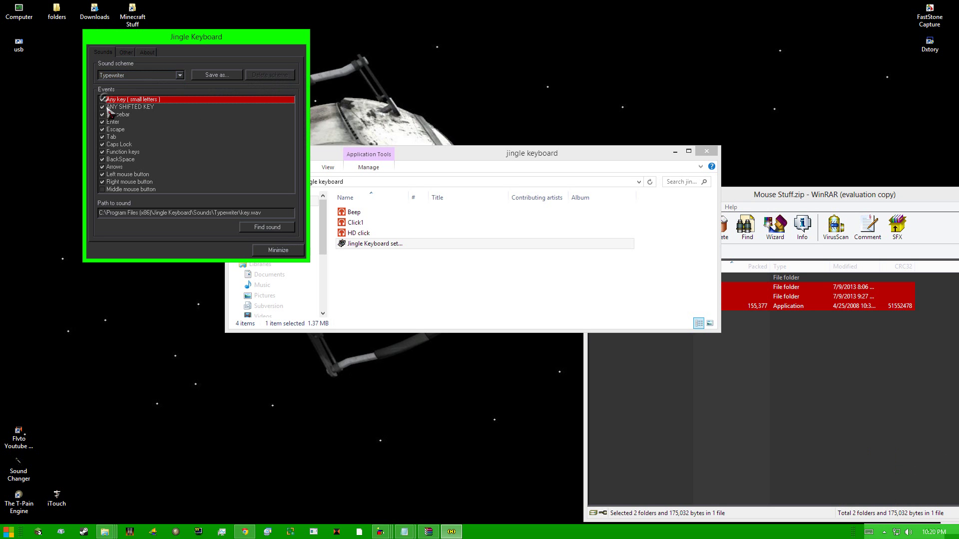
{"action": "left_click", "coordinate": [101, 99]}
{"action": "left_click", "coordinate": [102, 107]}
{"action": "left_click", "coordinate": [102, 115]}
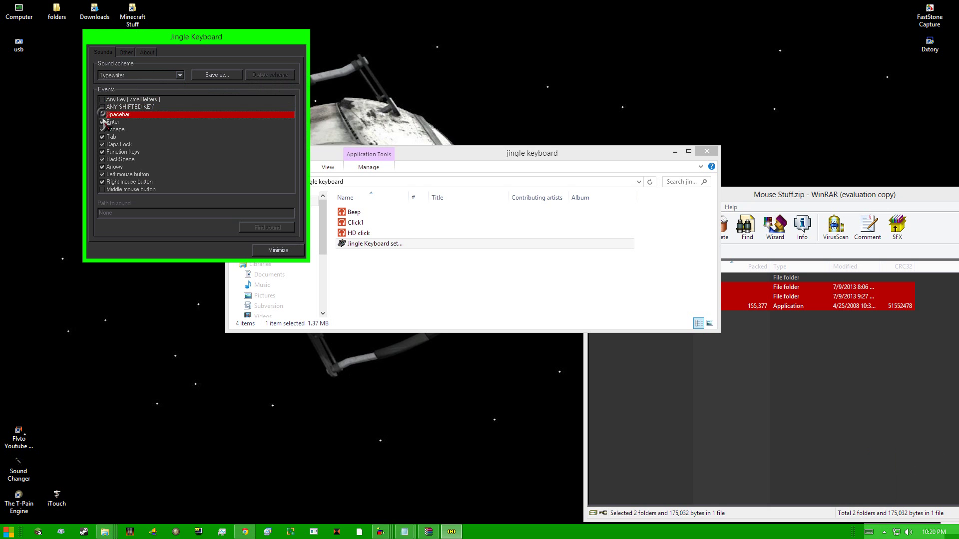
{"action": "left_click", "coordinate": [102, 122]}
{"action": "left_click", "coordinate": [102, 129]}
{"action": "left_click", "coordinate": [102, 137]}
{"action": "left_click", "coordinate": [102, 145]}
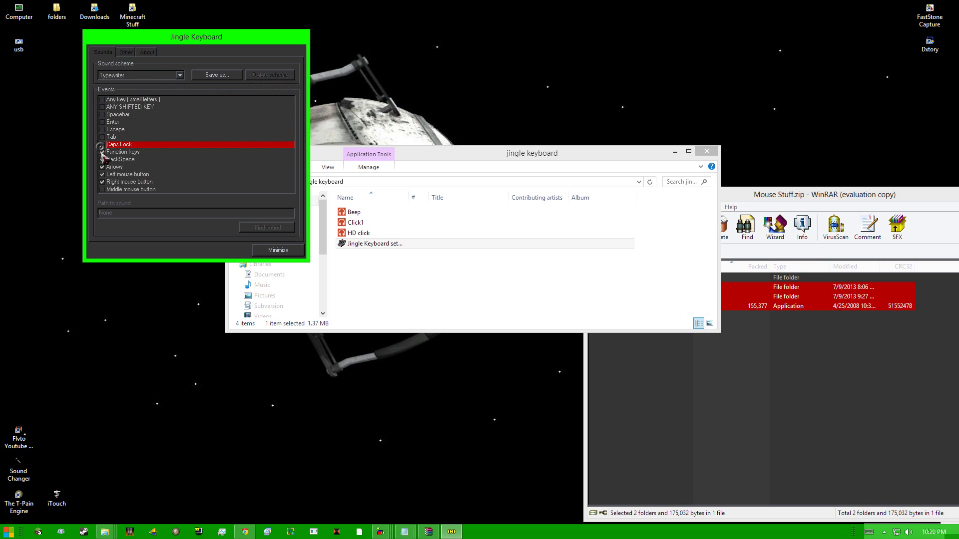
{"action": "left_click", "coordinate": [102, 152]}
{"action": "left_click", "coordinate": [102, 159]}
{"action": "left_click", "coordinate": [102, 167]}
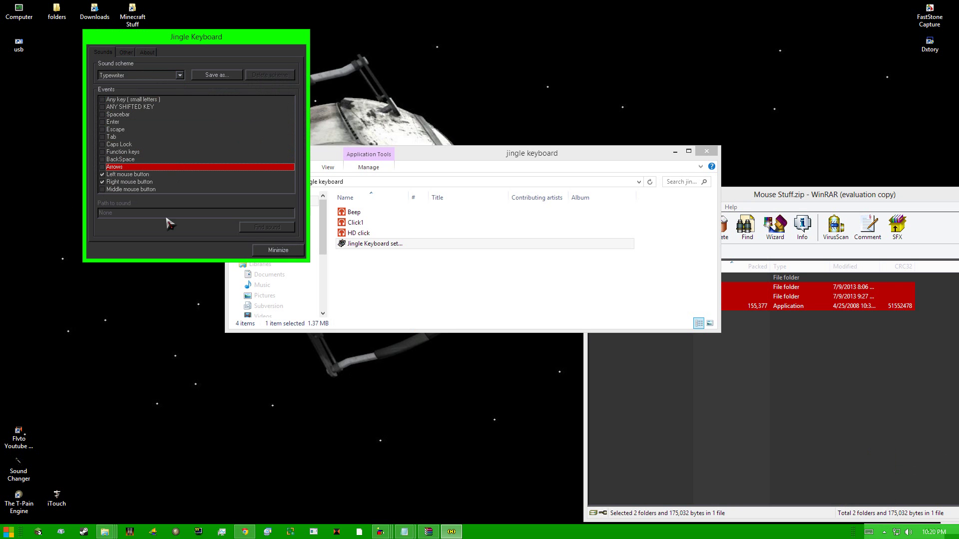
Create a new desktop folder named Sounds
{"action": "right_click", "coordinate": [13, 126]}
{"action": "mouse_move", "coordinate": [55, 225]}
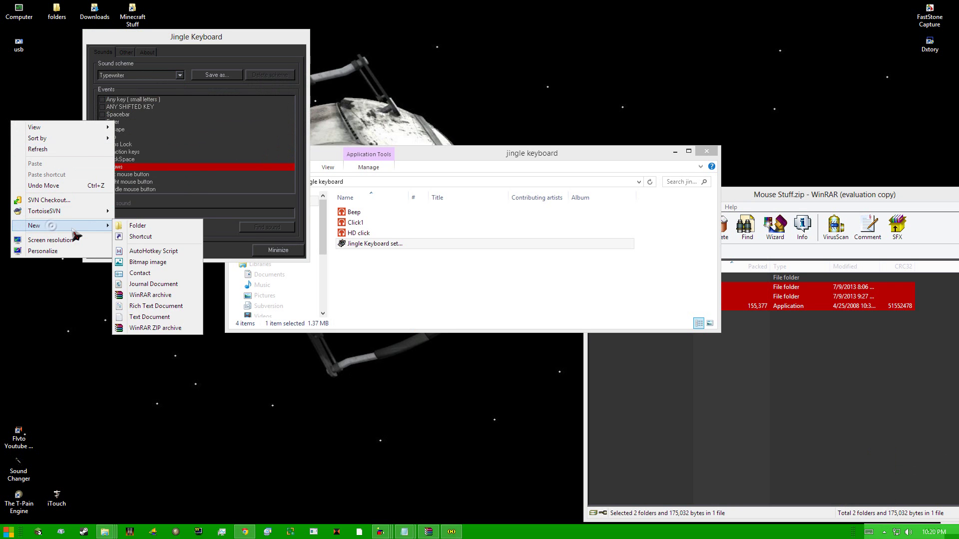
{"action": "left_click", "coordinate": [154, 226]}
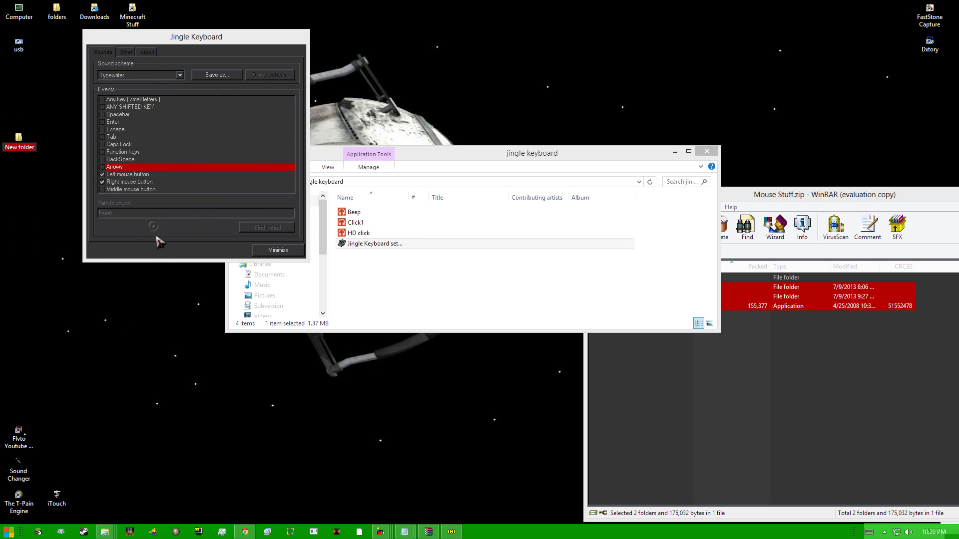
{"action": "type", "text": "Sounds"}
{"action": "key", "text": "Return"}
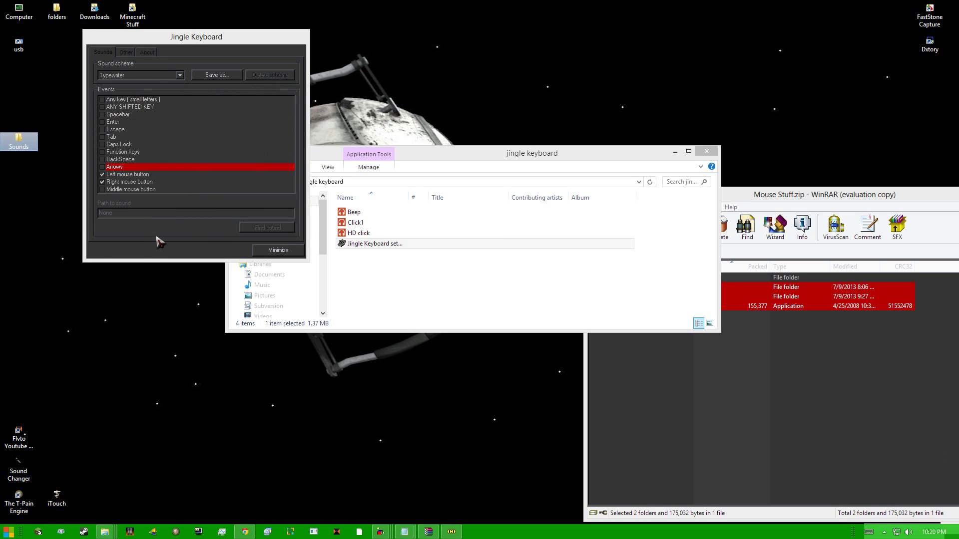
Drag Beep, Click1 and HD click from the jingle keyboard folder into Sounds
{"action": "left_click", "coordinate": [403, 315]}
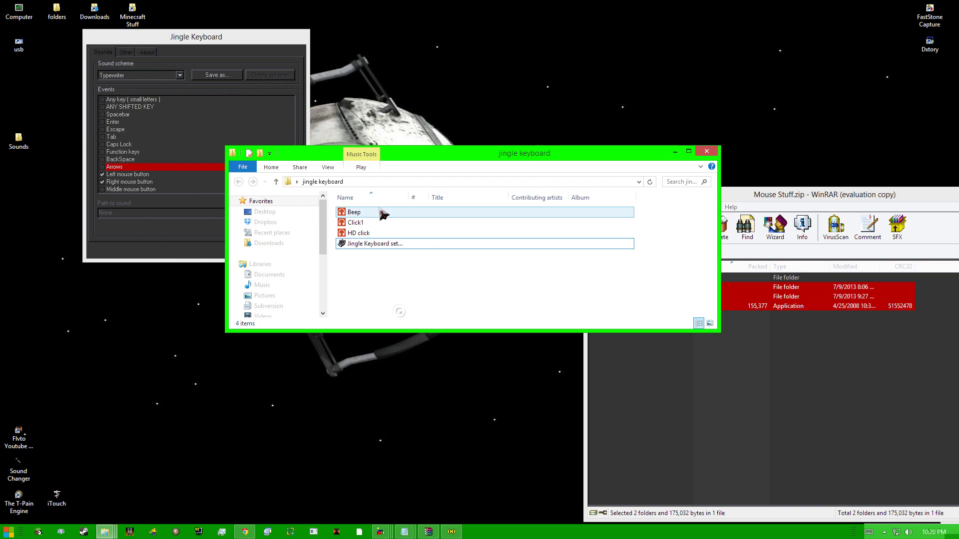
{"action": "left_click_drag", "start_coordinate": [373, 219], "coordinate": [23, 147]}
{"action": "left_click", "coordinate": [407, 279]}
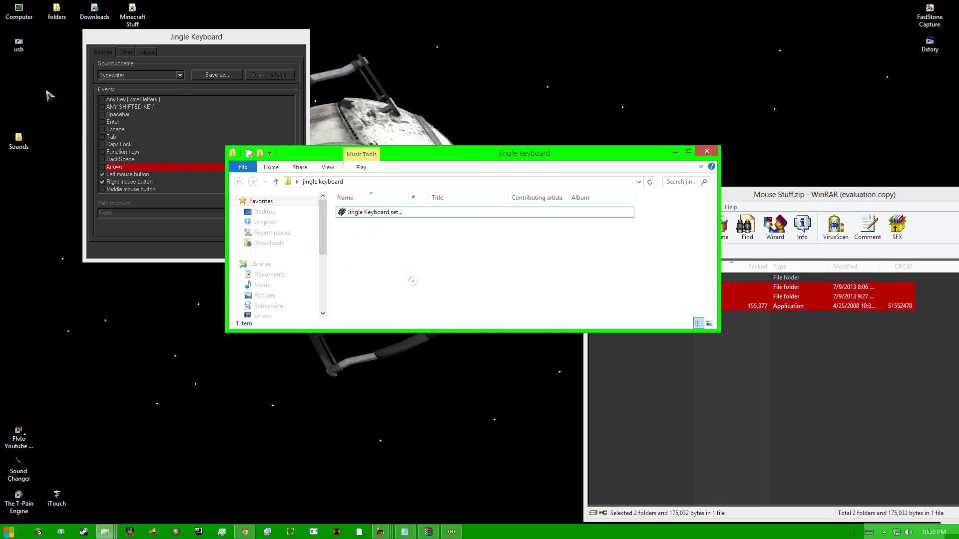
Assign Desktop > Sounds > HD click.wav to the Left mouse button event
{"action": "left_click", "coordinate": [122, 175]}
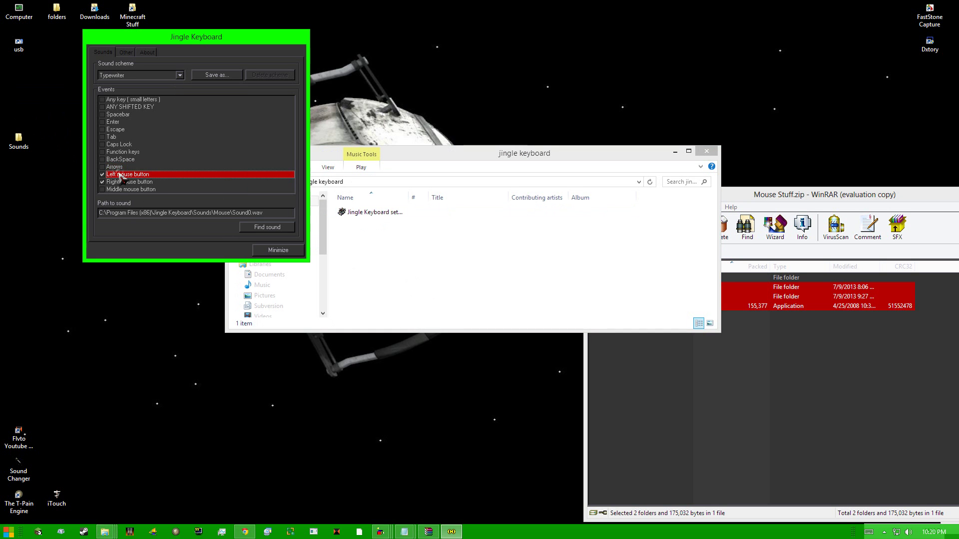
{"action": "left_click", "coordinate": [267, 228]}
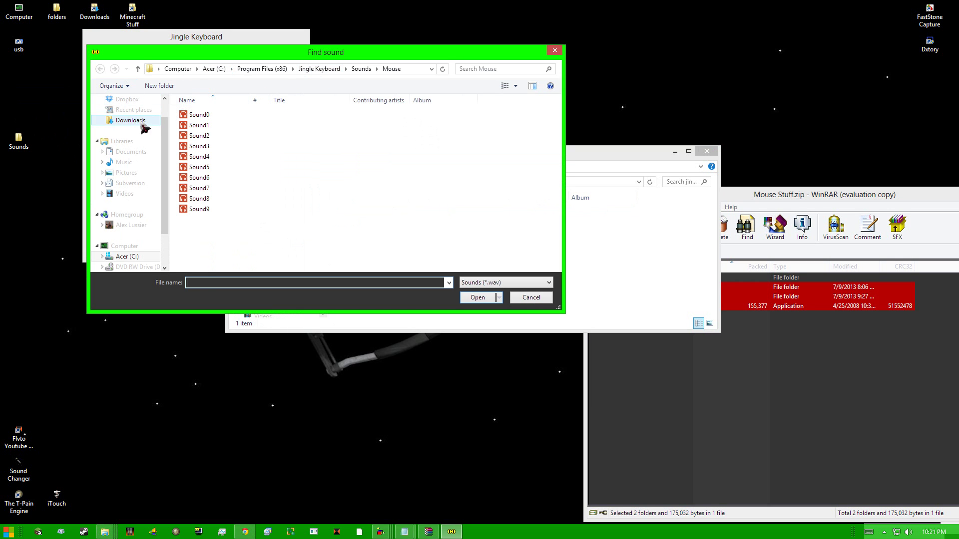
{"action": "left_click_drag", "start_coordinate": [165, 185], "coordinate": [165, 162]}
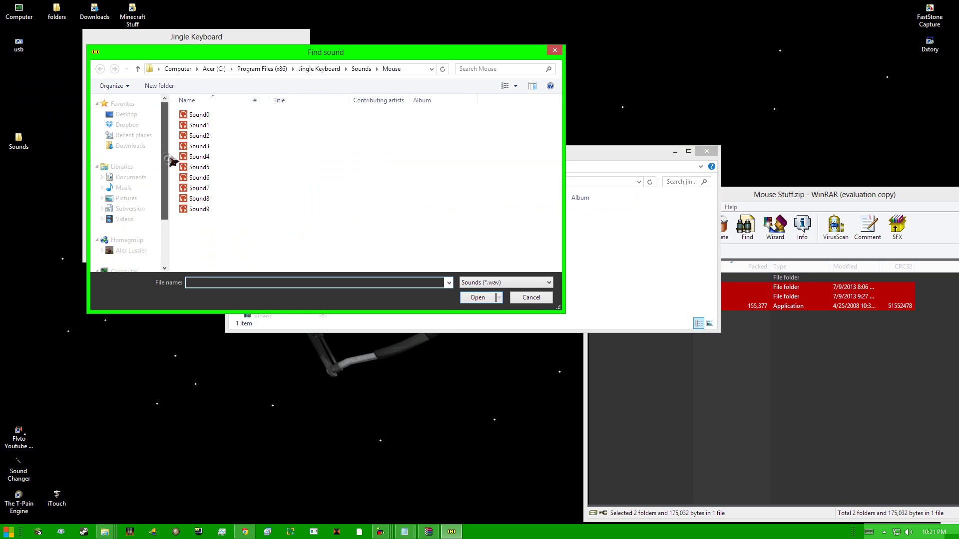
{"action": "left_click", "coordinate": [140, 116]}
{"action": "double_click", "coordinate": [493, 162]}
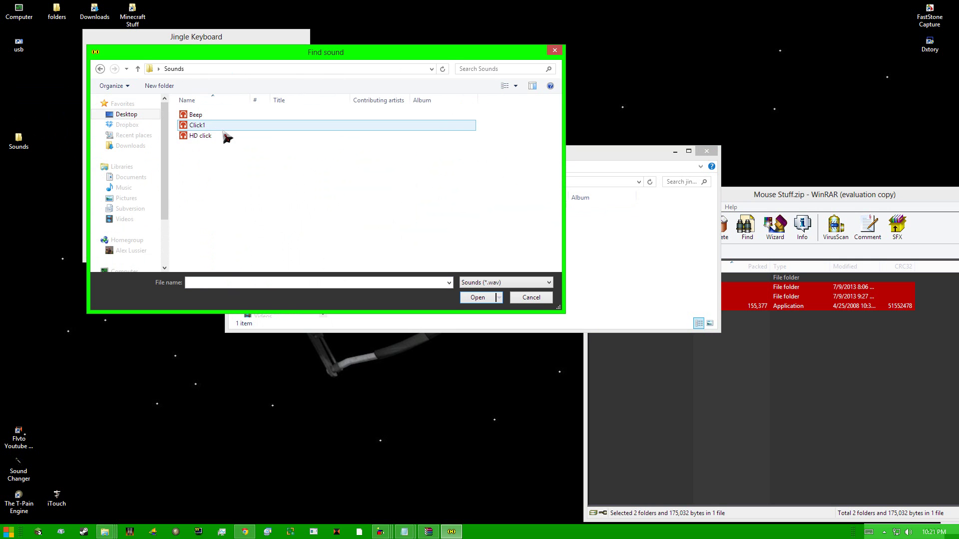
{"action": "double_click", "coordinate": [196, 135]}
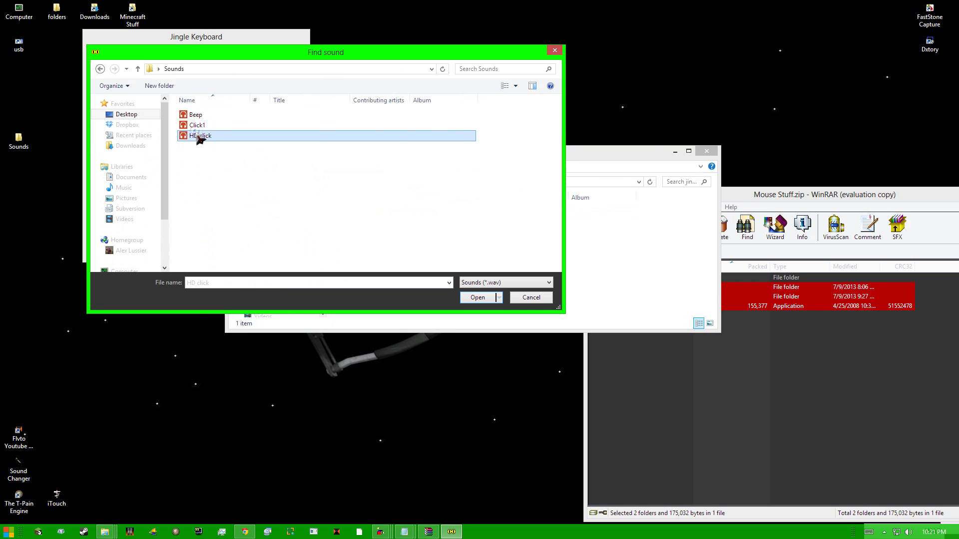
Assign the same HD click.wav sound to the Right mouse button event
{"action": "left_click", "coordinate": [120, 181]}
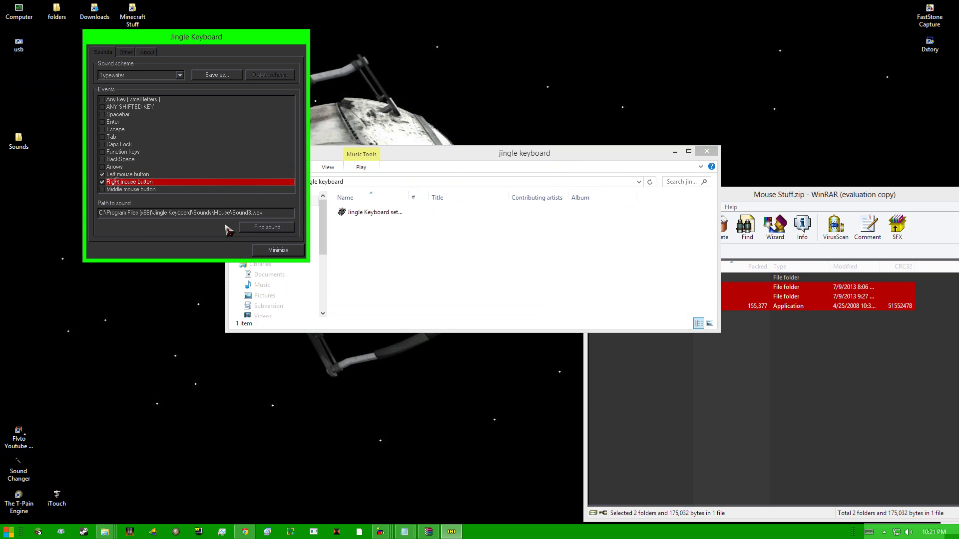
{"action": "left_click", "coordinate": [267, 229]}
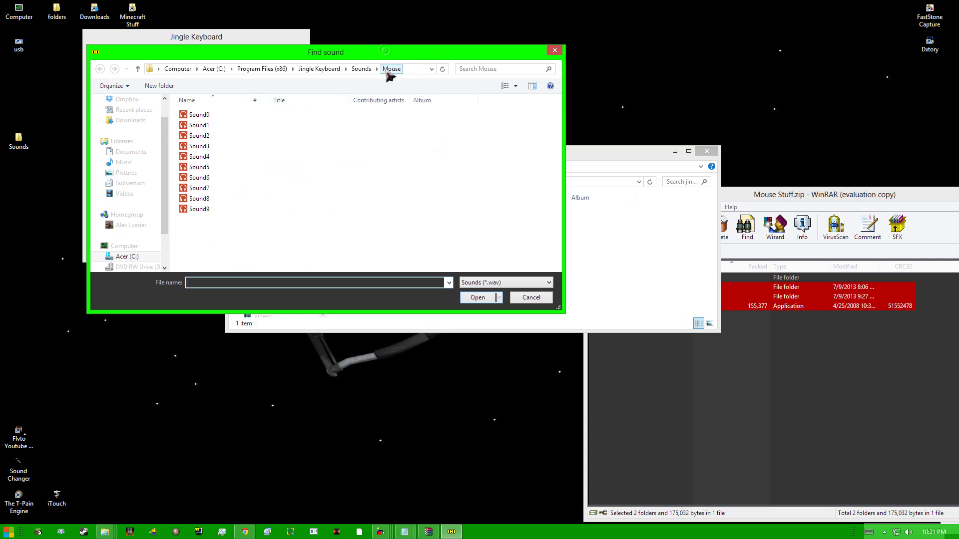
{"action": "left_click_drag", "start_coordinate": [167, 145], "coordinate": [141, 114]}
{"action": "left_click", "coordinate": [135, 115]}
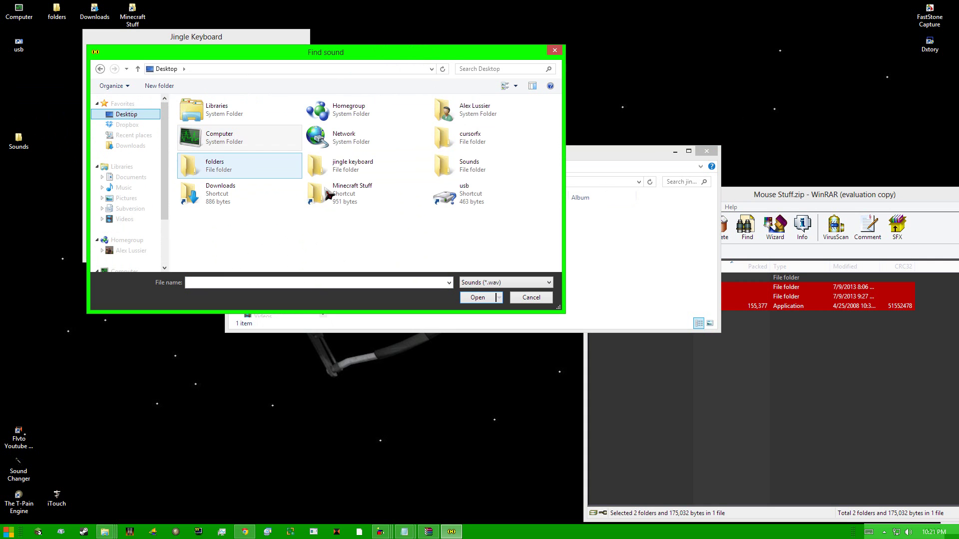
{"action": "double_click", "coordinate": [487, 175]}
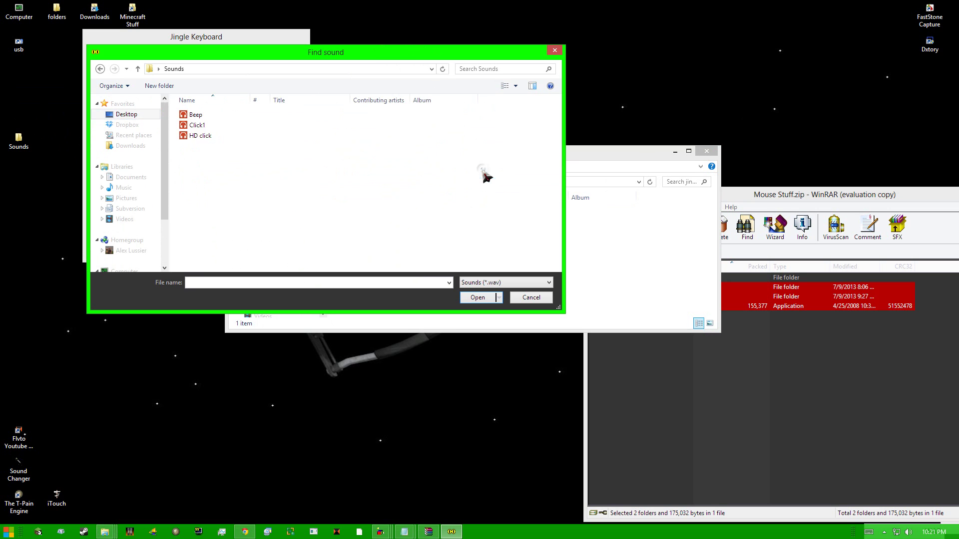
{"action": "double_click", "coordinate": [200, 135]}
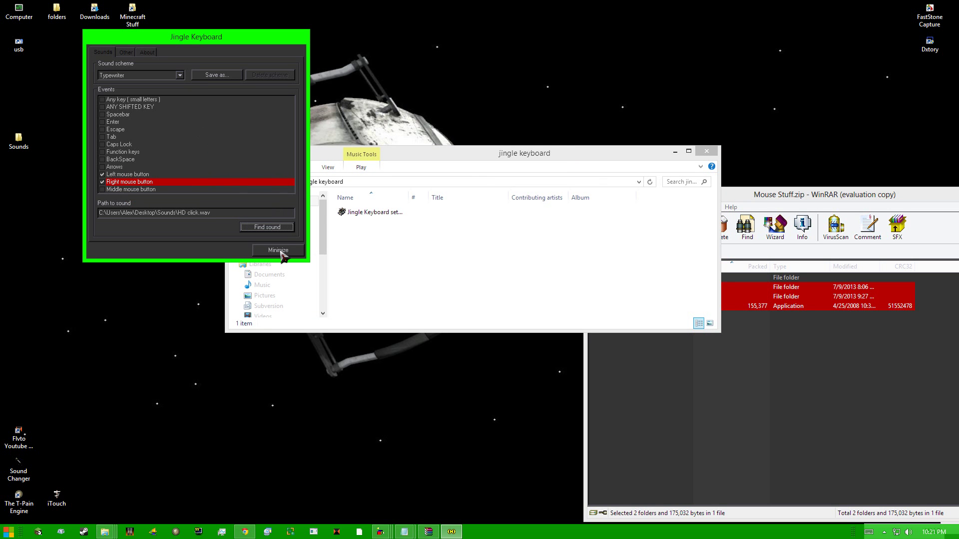
{"action": "double_click", "coordinate": [18, 141]}
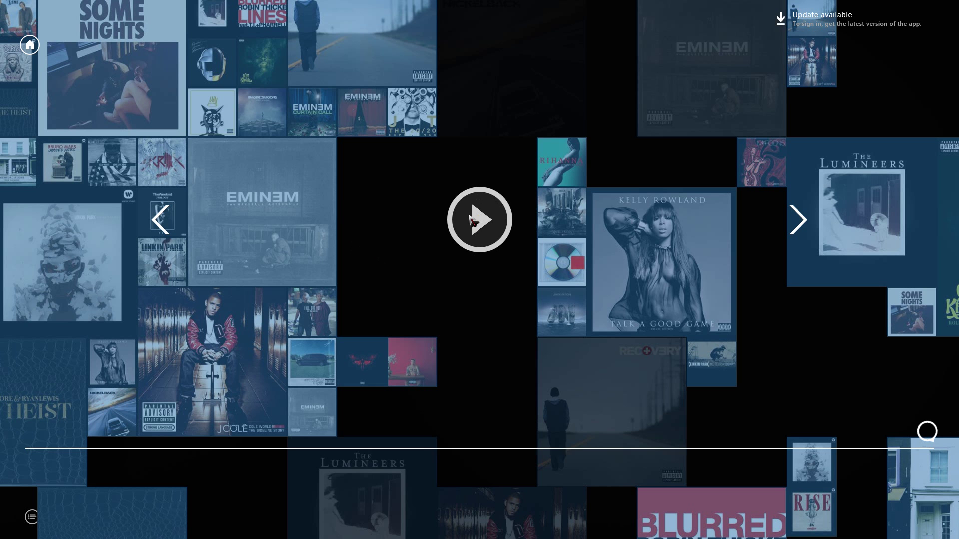
{"action": "key", "text": "alt+Tab"}
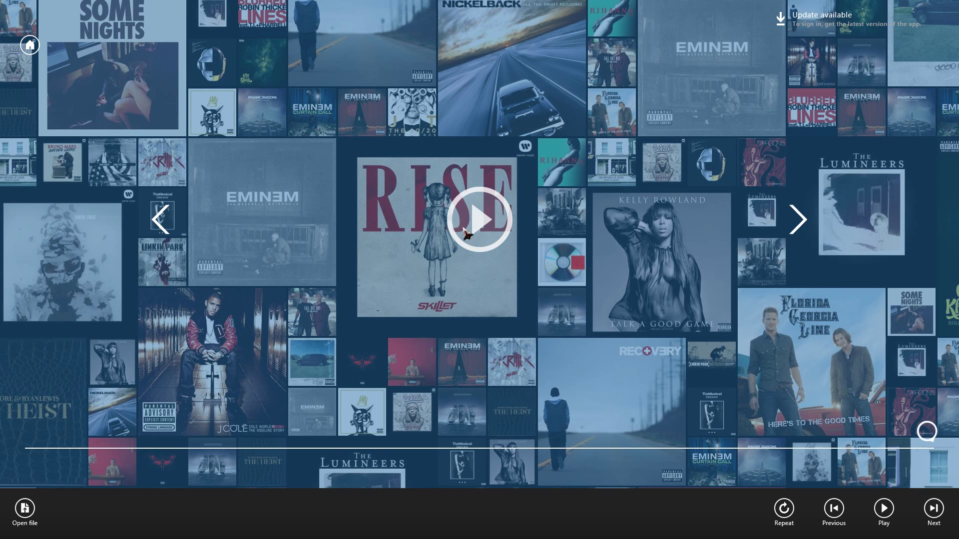
{"action": "key", "text": "alt+Tab"}
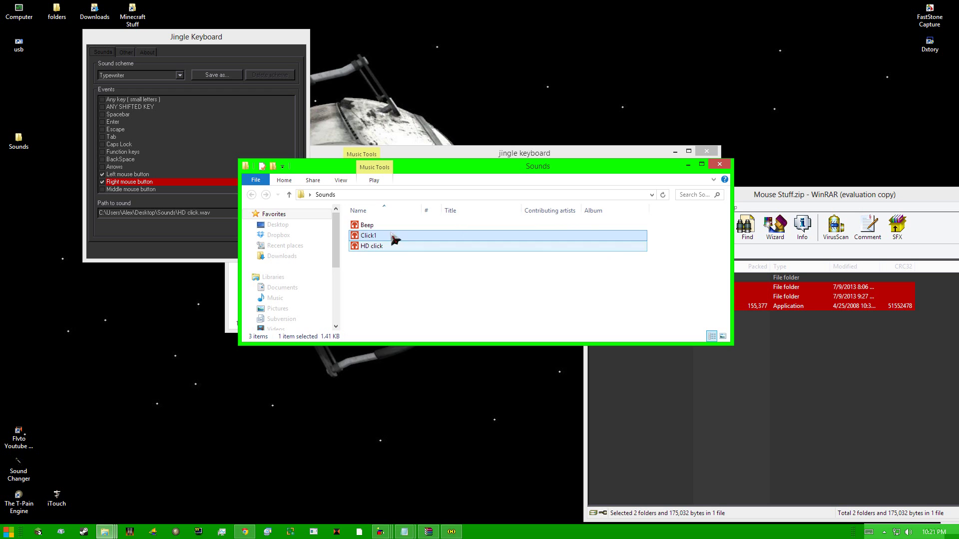
Rearrange the Sounds, Jingle Keyboard and folder windows, minimizing the jingle keyboard folder
{"action": "left_click_drag", "start_coordinate": [589, 163], "coordinate": [585, 166]}
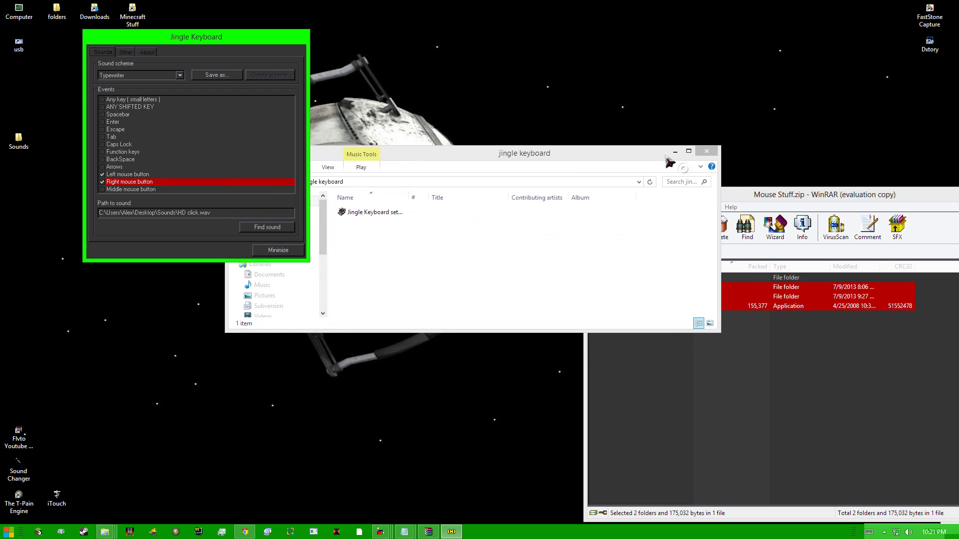
{"action": "left_click_drag", "start_coordinate": [233, 44], "coordinate": [773, 87]}
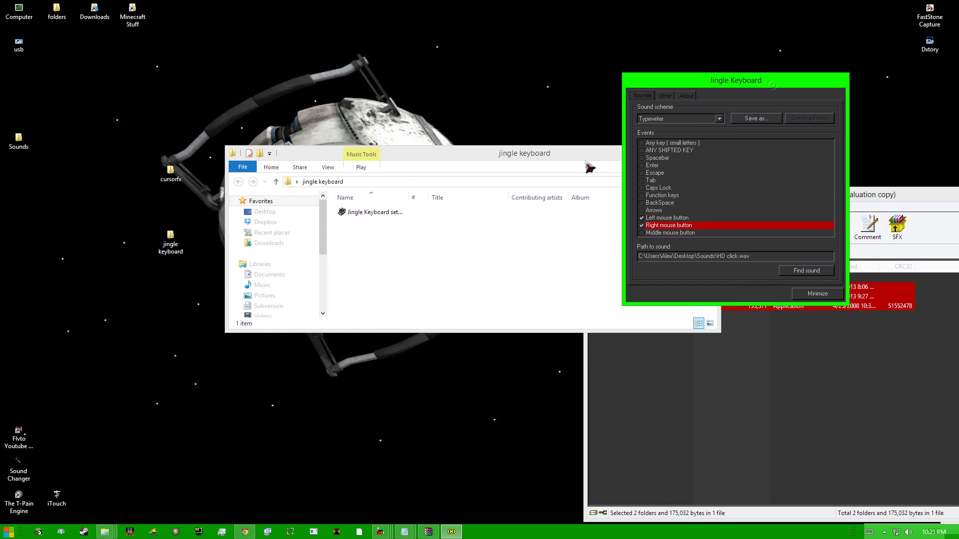
{"action": "left_click_drag", "start_coordinate": [585, 161], "coordinate": [559, 181]}
{"action": "left_click", "coordinate": [470, 112]}
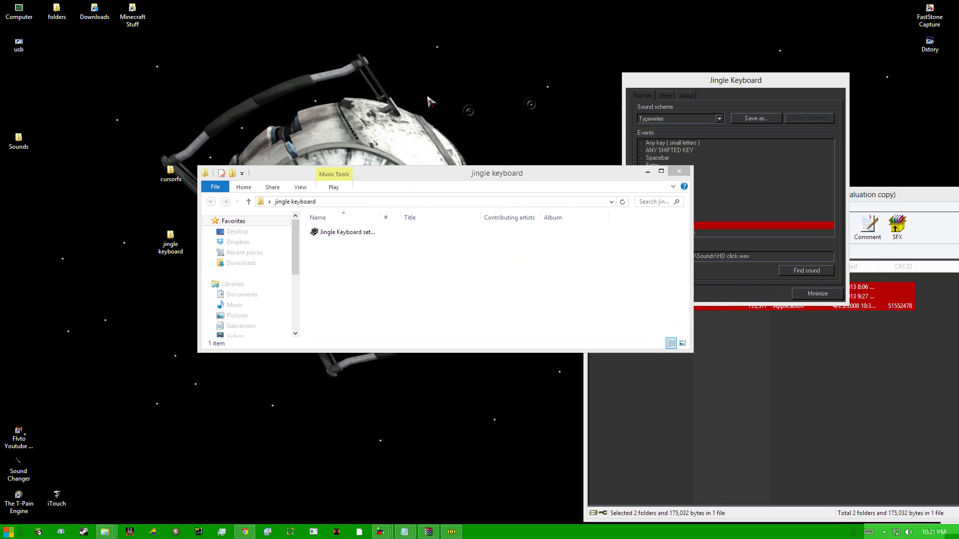
{"action": "left_click", "coordinate": [648, 172]}
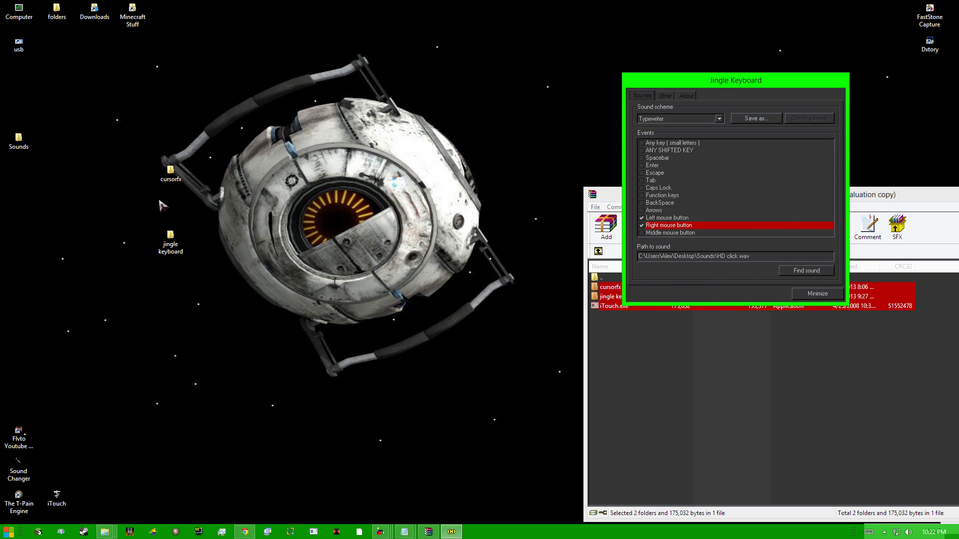
In the cursorfx folder, delete the Minecraft script file and run the CursorFX Plus! installer
{"action": "double_click", "coordinate": [170, 172]}
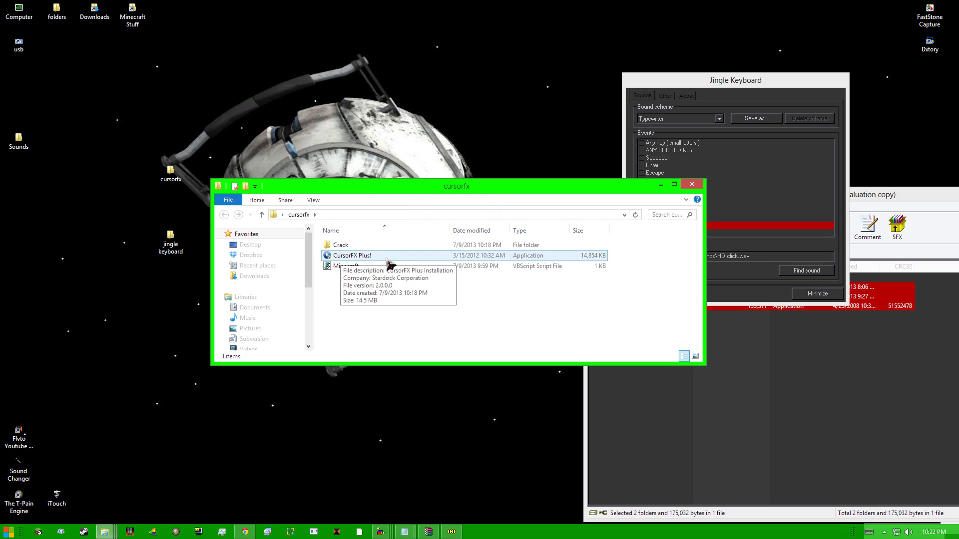
{"action": "left_click", "coordinate": [358, 270]}
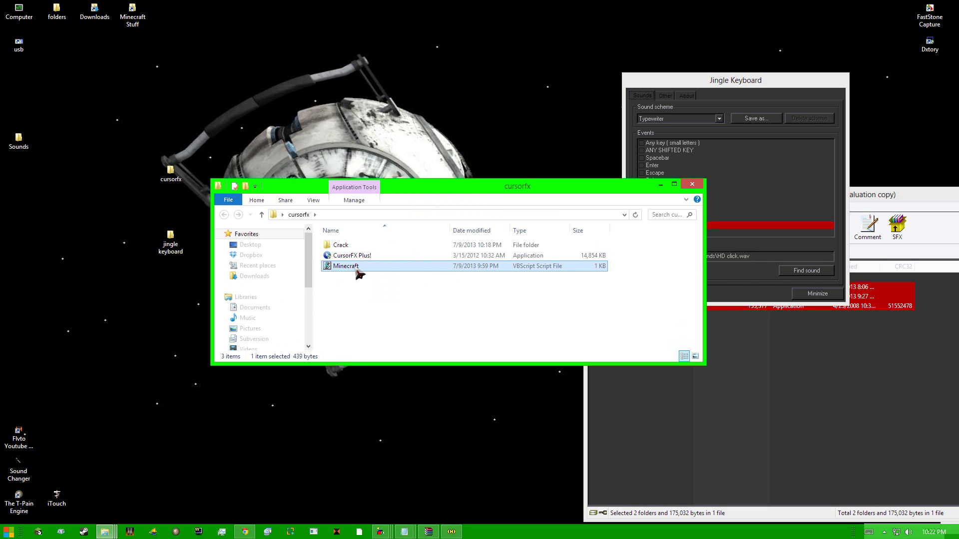
{"action": "key", "text": "Delete"}
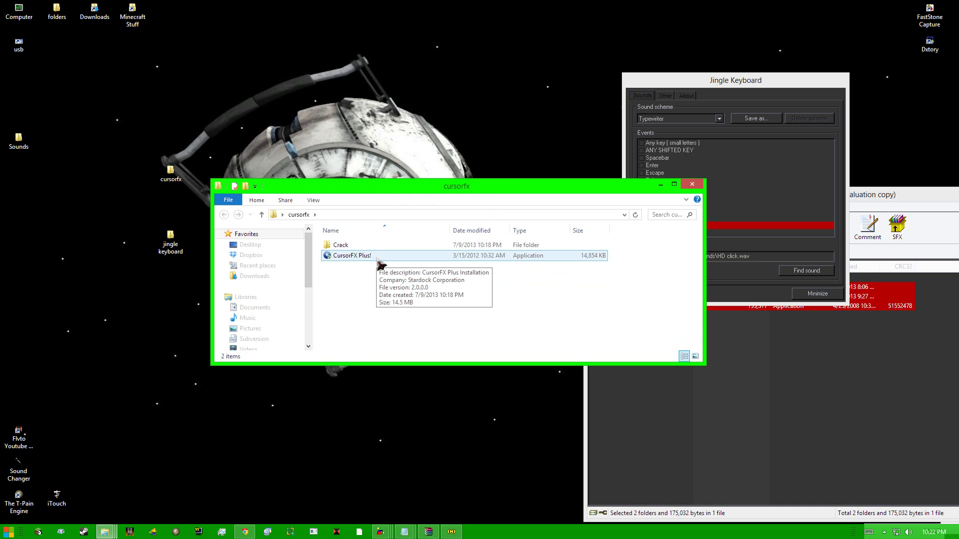
{"action": "left_click", "coordinate": [358, 261]}
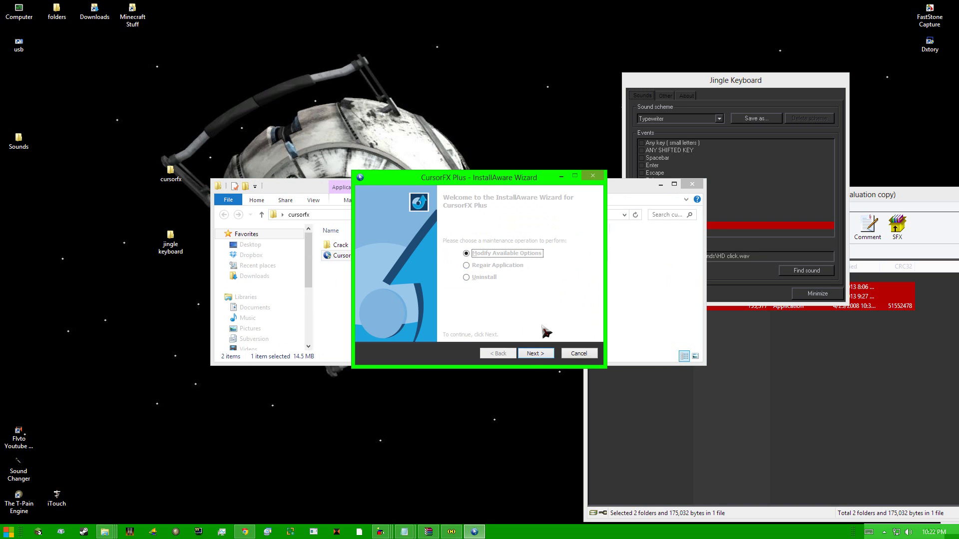
Cancel the CursorFX Plus wizard after Next, confirm with Yes, and open the Crack folder
{"action": "left_click", "coordinate": [537, 354]}
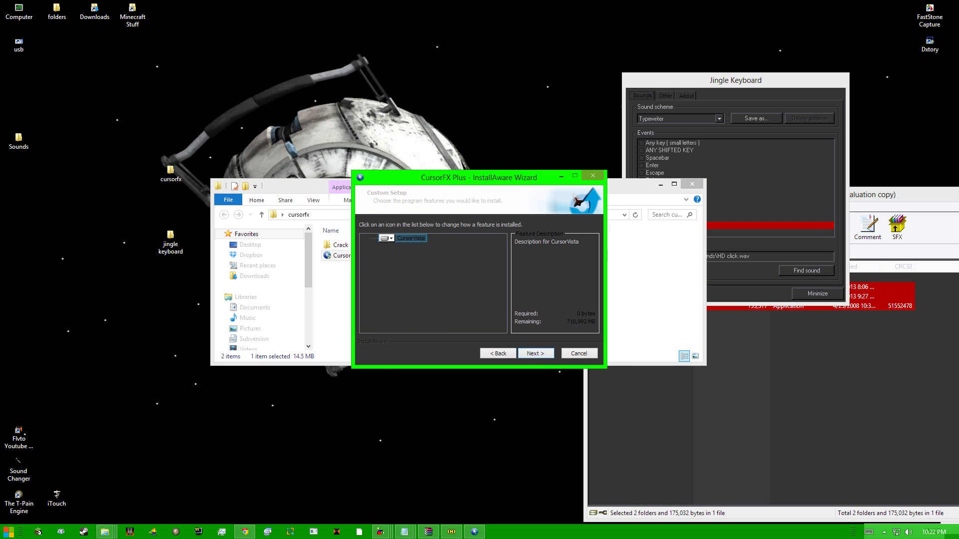
{"action": "left_click", "coordinate": [576, 353]}
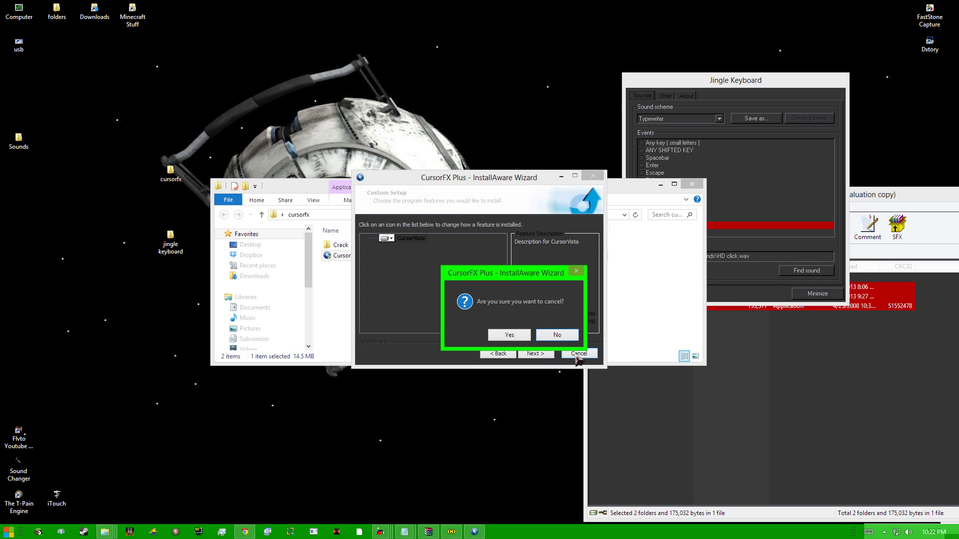
{"action": "left_click", "coordinate": [509, 334]}
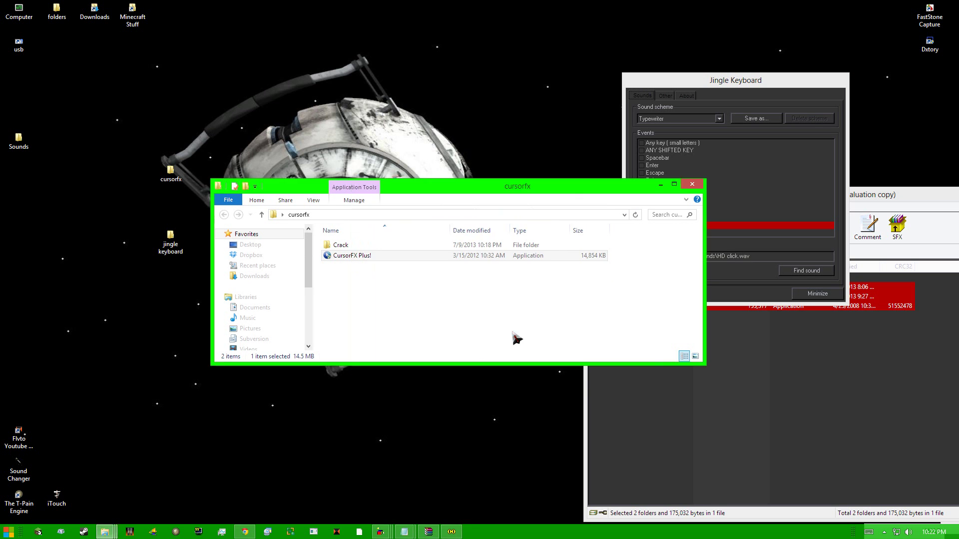
{"action": "double_click", "coordinate": [350, 247]}
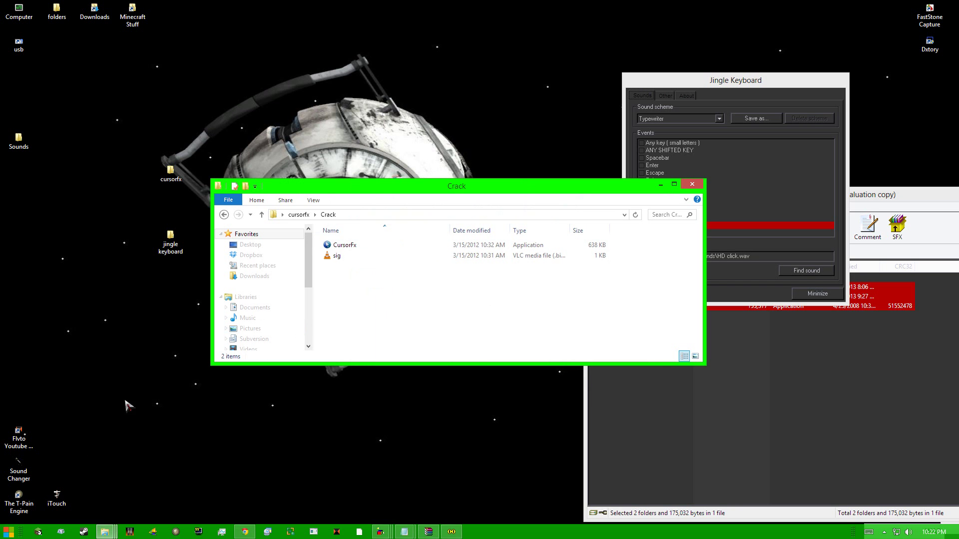
Open Computer in a window beside Crack and browse to Acer (C:) > Program Files (x86)
{"action": "left_click", "coordinate": [6, 533]}
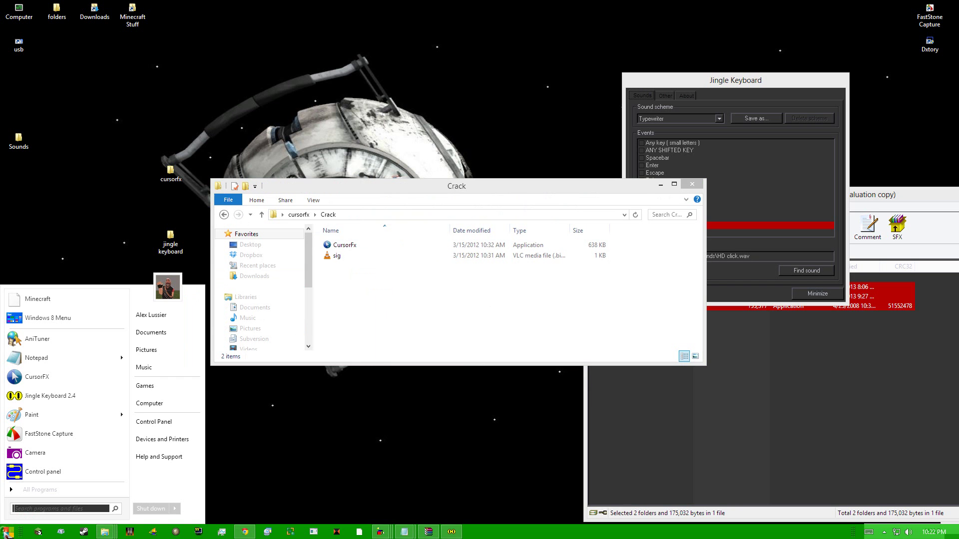
{"action": "left_click", "coordinate": [170, 404]}
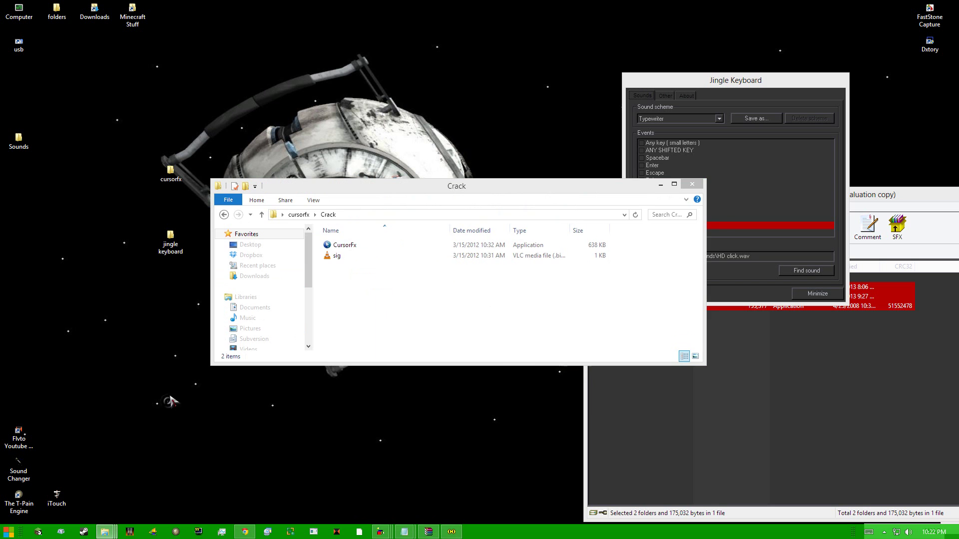
{"action": "left_click_drag", "start_coordinate": [387, 197], "coordinate": [637, 177]}
{"action": "double_click", "coordinate": [652, 239]}
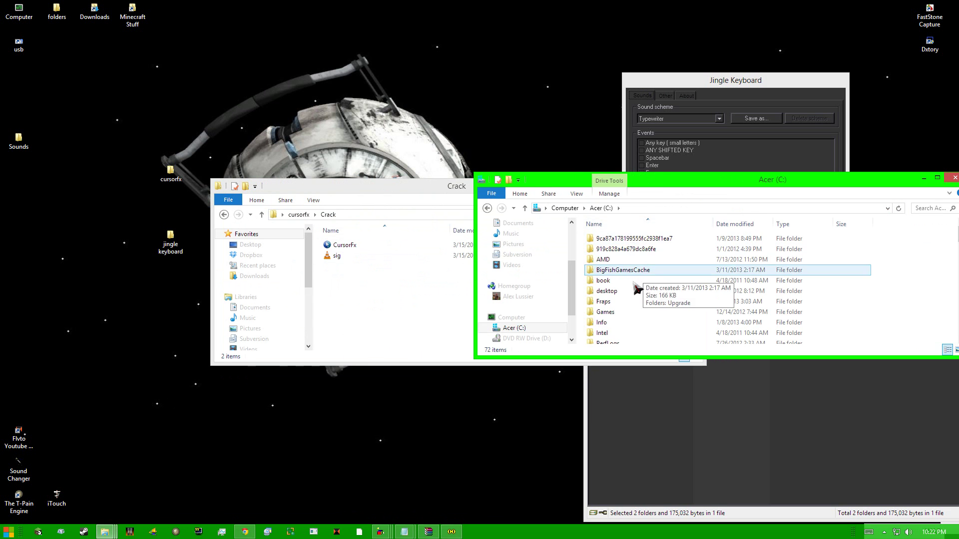
{"action": "scroll", "coordinate": [651, 277], "scroll_direction": "down", "scroll_amount": 3}
{"action": "double_click", "coordinate": [649, 278]}
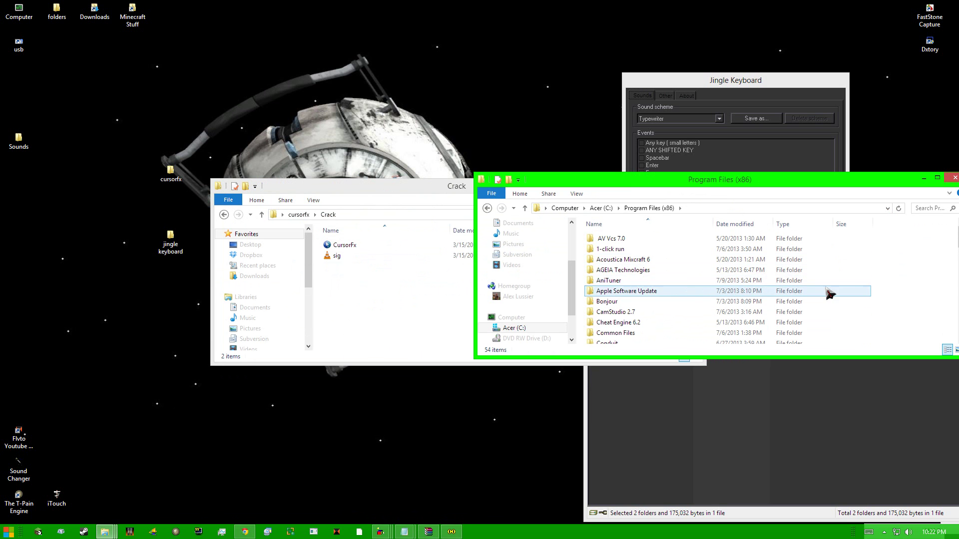
Search Program Files (x86) for 'start' and open Stardock > CursorFX
{"action": "scroll", "coordinate": [909, 267], "scroll_direction": "down", "scroll_amount": 2}
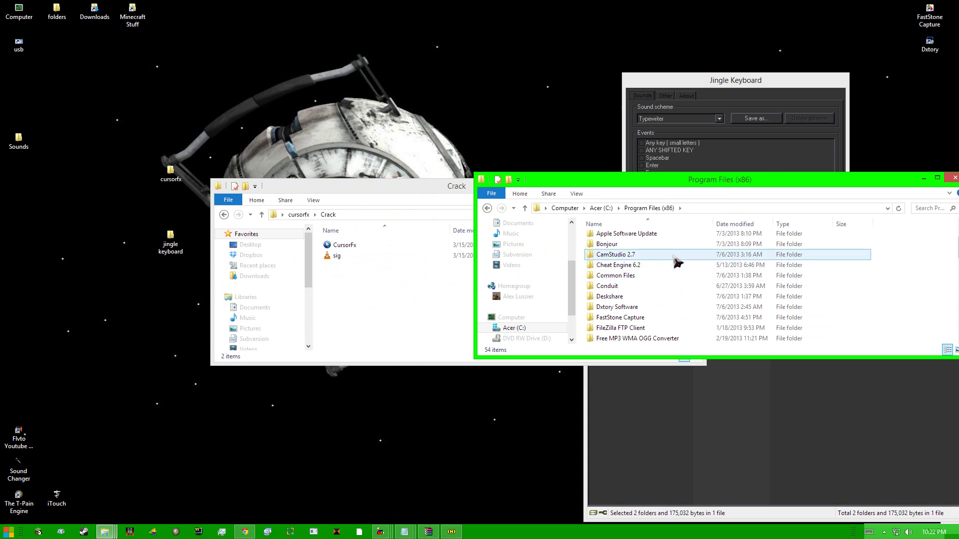
{"action": "scroll", "coordinate": [664, 285], "scroll_direction": "down", "scroll_amount": 3}
{"action": "scroll", "coordinate": [645, 310], "scroll_direction": "down", "scroll_amount": 3}
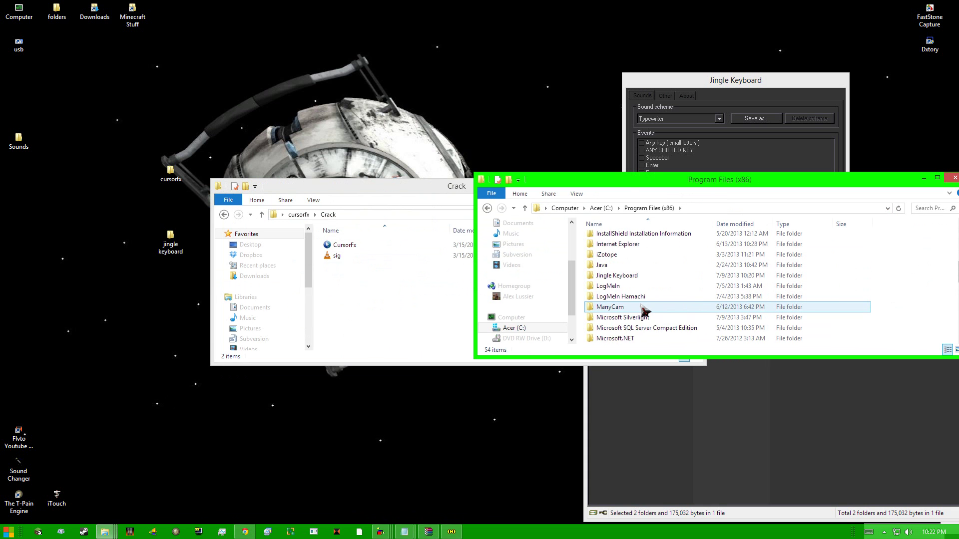
{"action": "left_click", "coordinate": [926, 207]}
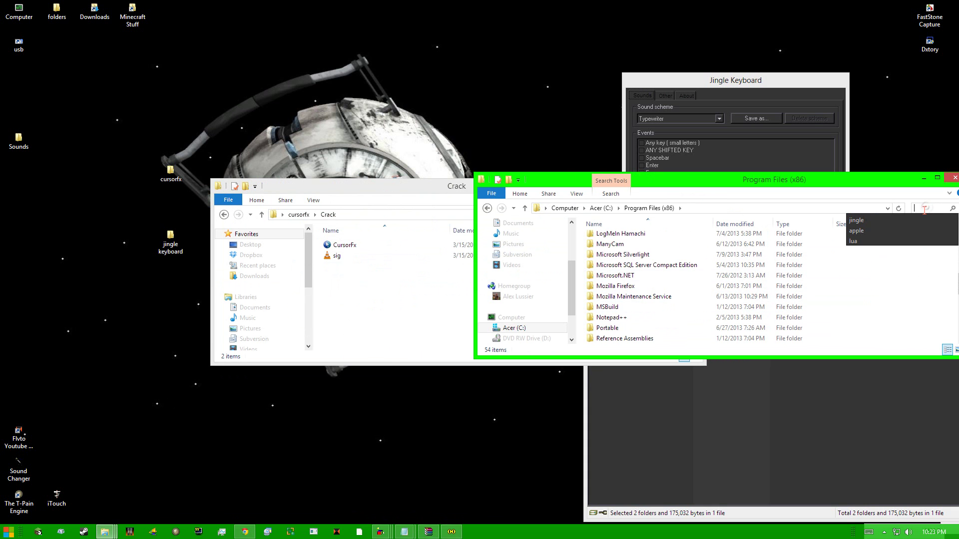
{"action": "type", "text": "start"}
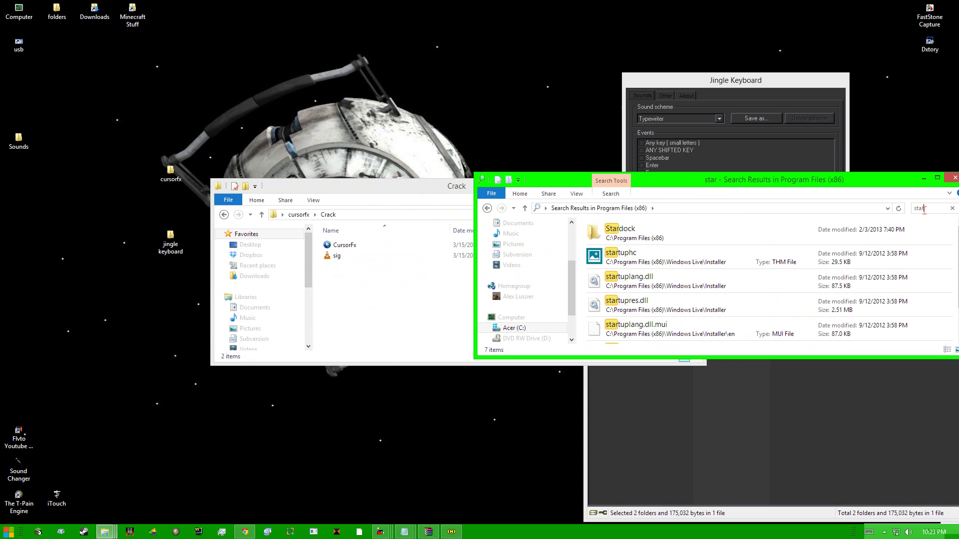
{"action": "double_click", "coordinate": [654, 235]}
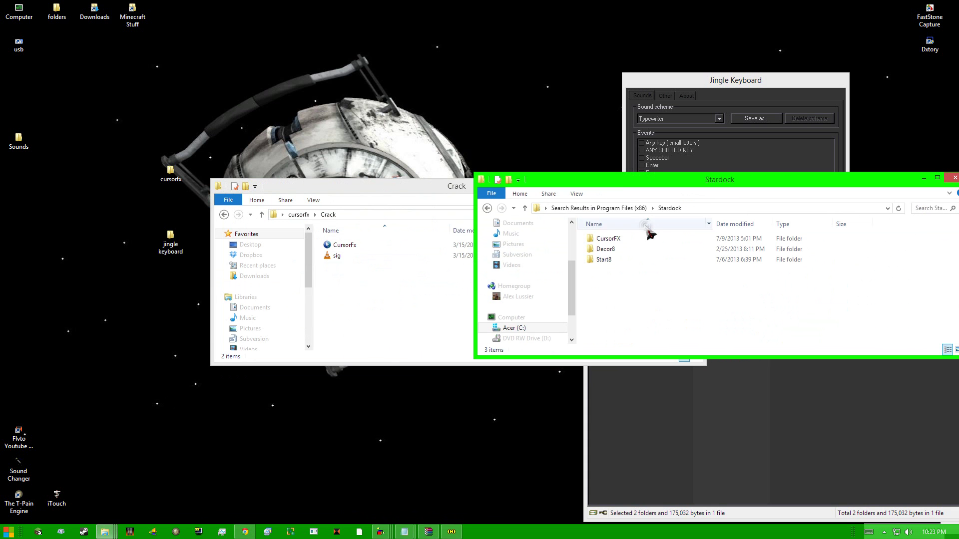
{"action": "double_click", "coordinate": [631, 241]}
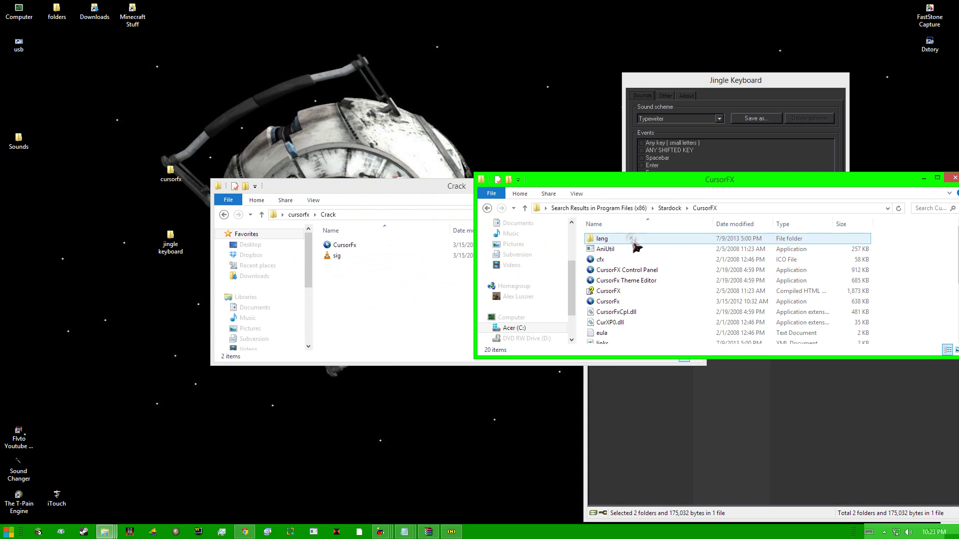
Move CursorFx and sig into the CursorFX folder, replacing originals with admin permission, and close Crack
{"action": "left_click", "coordinate": [345, 258]}
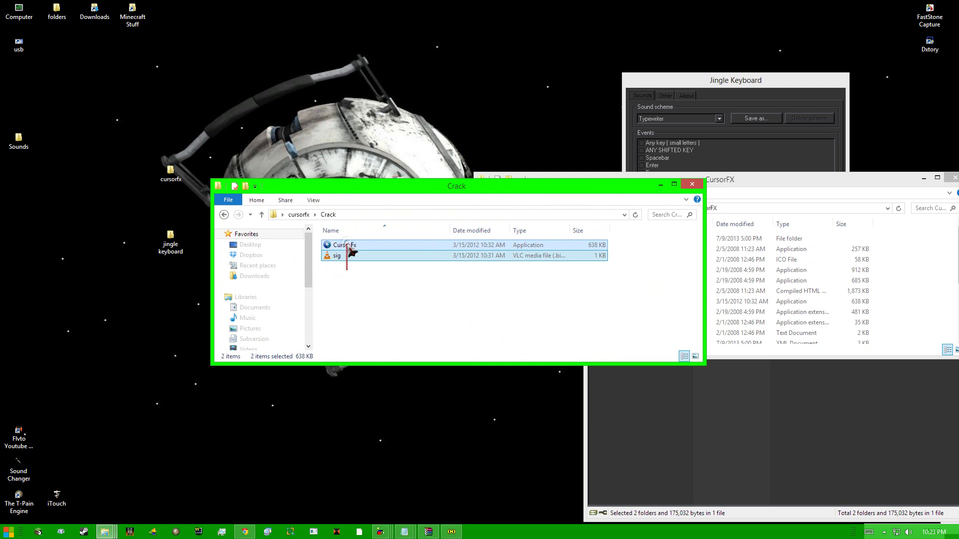
{"action": "left_click_drag", "start_coordinate": [310, 179], "coordinate": [150, 89]}
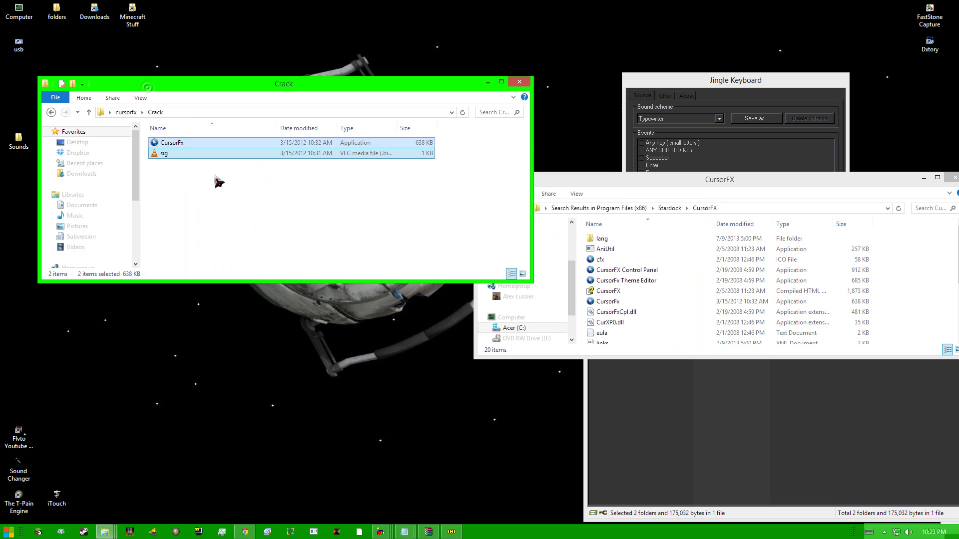
{"action": "left_click_drag", "start_coordinate": [188, 154], "coordinate": [883, 285]}
{"action": "left_click", "coordinate": [424, 189]}
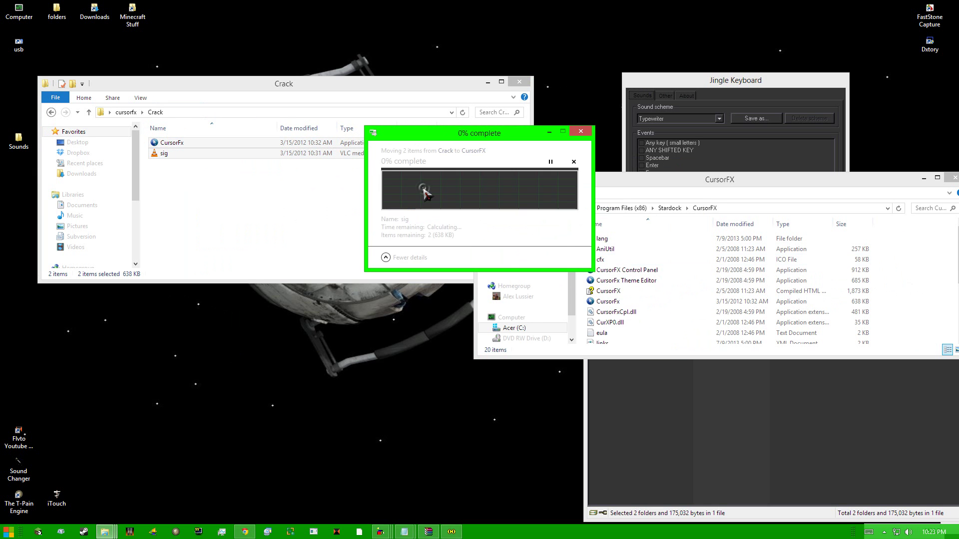
{"action": "left_click", "coordinate": [459, 220]}
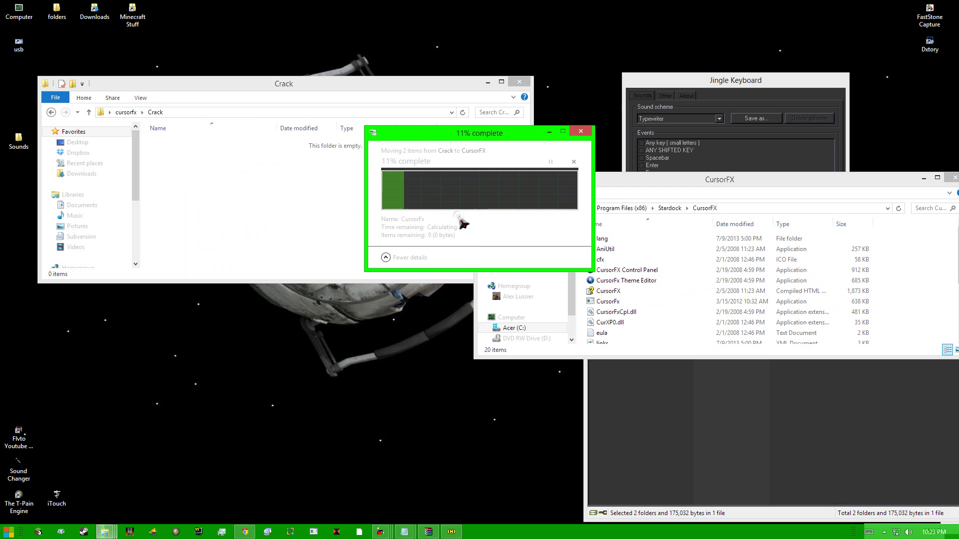
{"action": "left_click", "coordinate": [523, 84]}
Search for 'cursor' and launch the CursorFX control panel from the result
{"action": "left_click", "coordinate": [7, 533]}
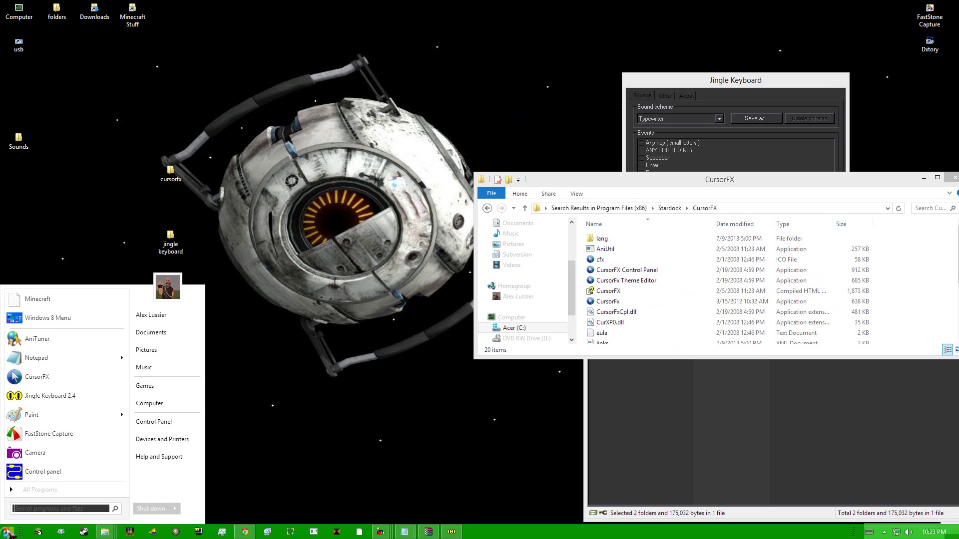
{"action": "type", "text": "curso"}
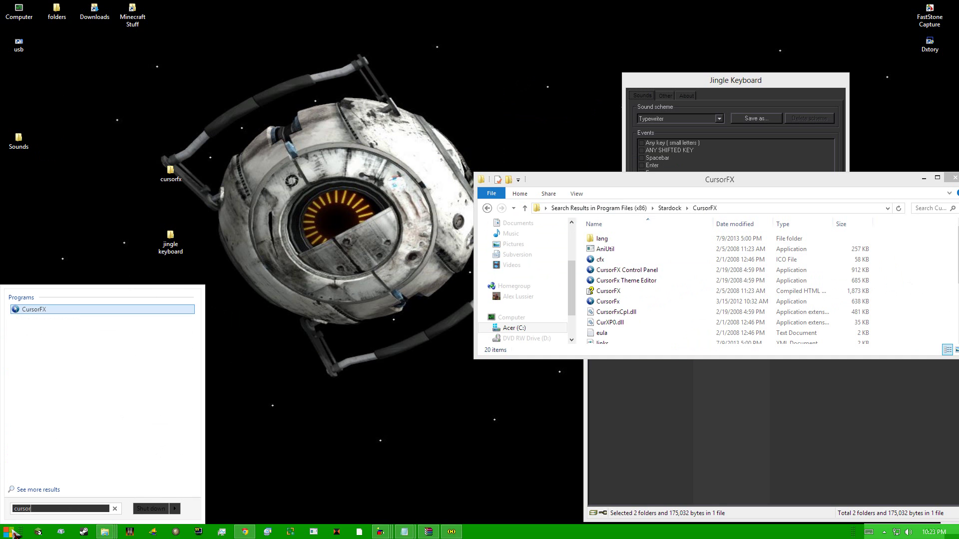
{"action": "type", "text": "r"}
{"action": "right_click", "coordinate": [42, 310]}
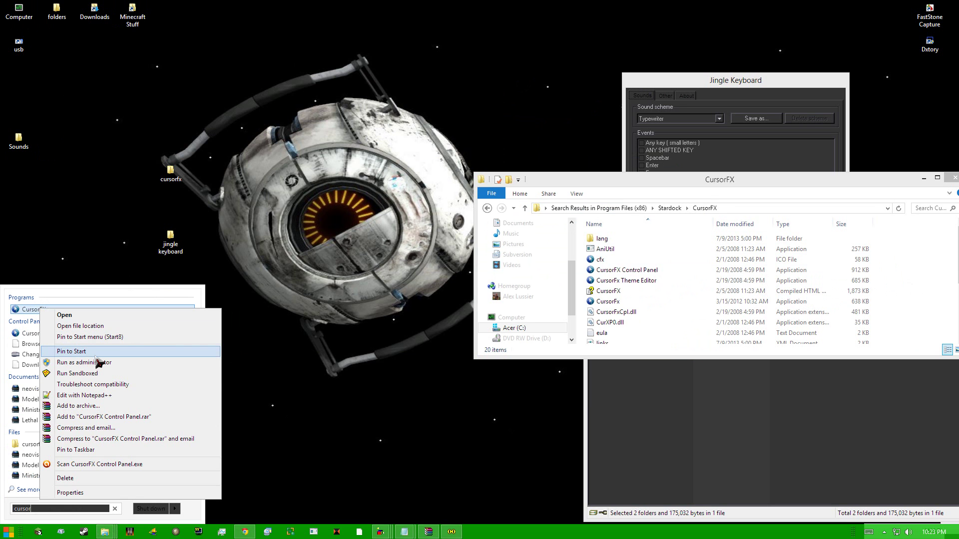
{"action": "left_click", "coordinate": [30, 311]}
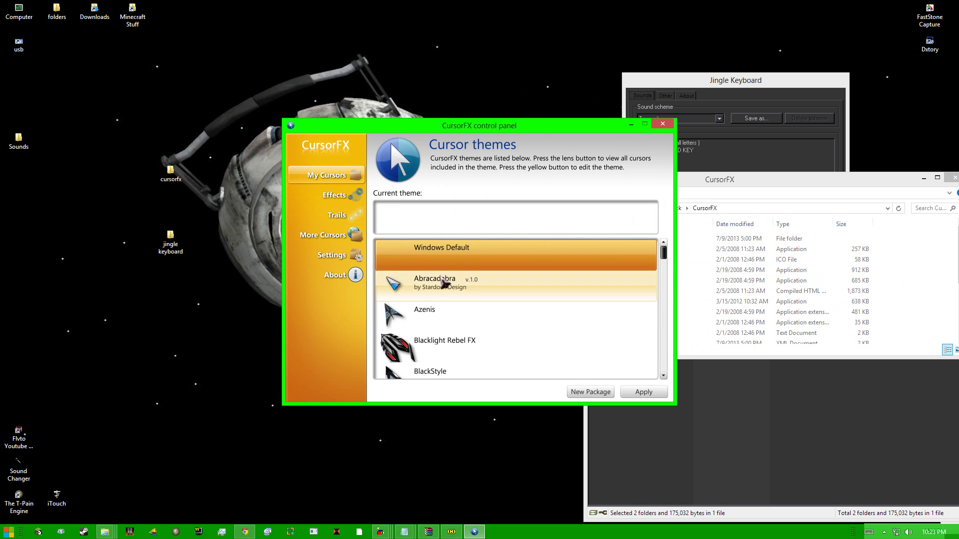
Browse the theme list, view the About information, then open the cursor appearance Settings
{"action": "scroll", "coordinate": [441, 275], "scroll_direction": "down", "scroll_amount": 8}
{"action": "scroll", "coordinate": [442, 260], "scroll_direction": "down", "scroll_amount": 10}
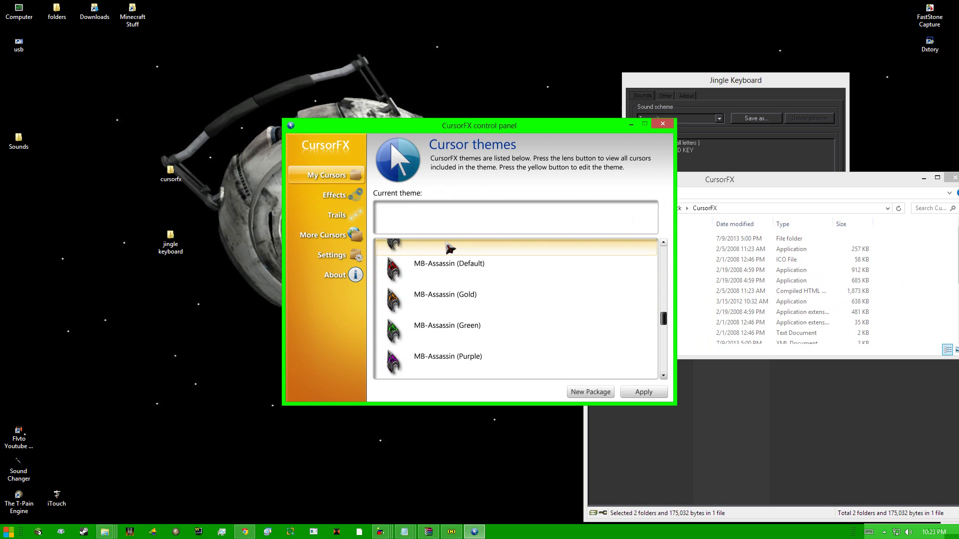
{"action": "scroll", "coordinate": [666, 370], "scroll_direction": "down", "scroll_amount": 4}
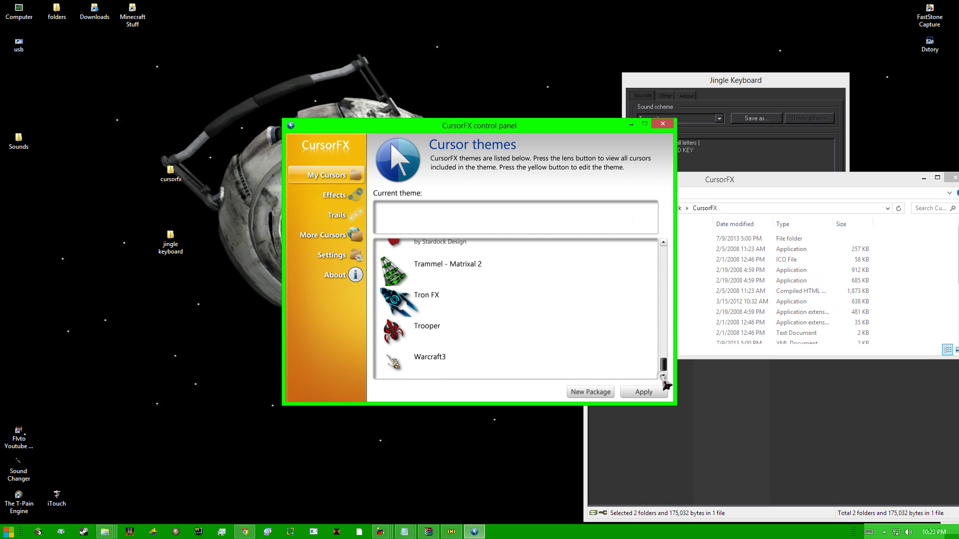
{"action": "scroll", "coordinate": [499, 327], "scroll_direction": "up", "scroll_amount": 3}
{"action": "scroll", "coordinate": [498, 326], "scroll_direction": "up", "scroll_amount": 10}
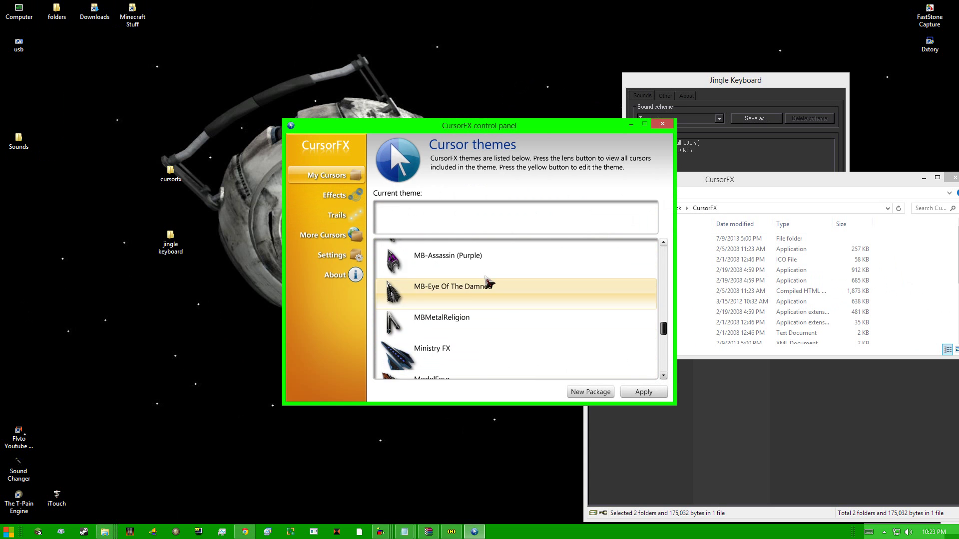
{"action": "left_click", "coordinate": [350, 280]}
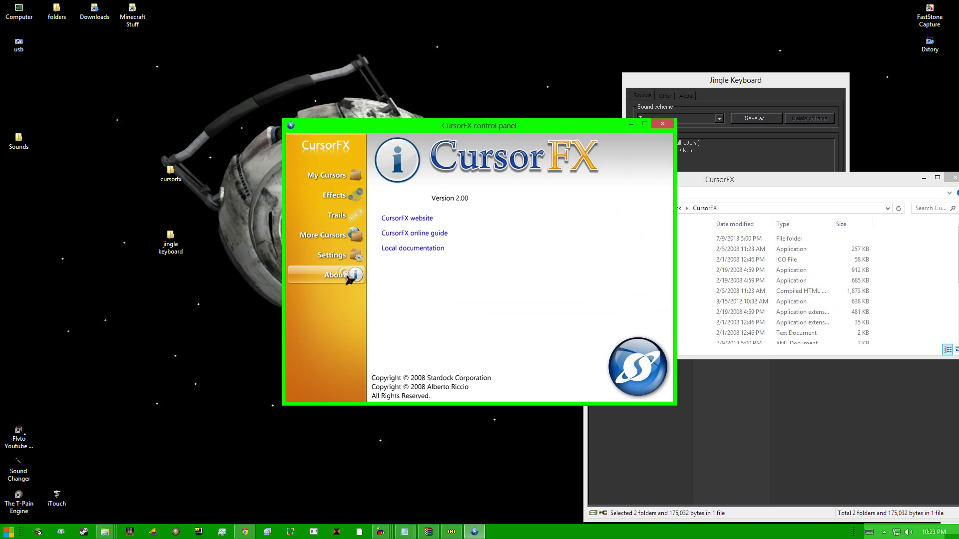
{"action": "left_click", "coordinate": [346, 257]}
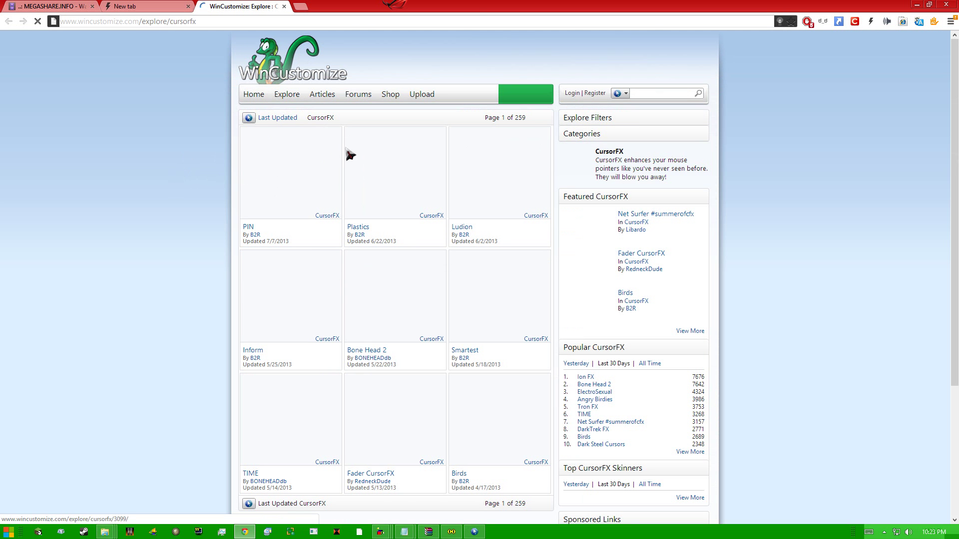
Scroll through the WinCustomize CursorFX theme gallery, then minimize the browser to get back to CursorFX
{"action": "scroll", "coordinate": [481, 168], "scroll_direction": "down", "scroll_amount": 5}
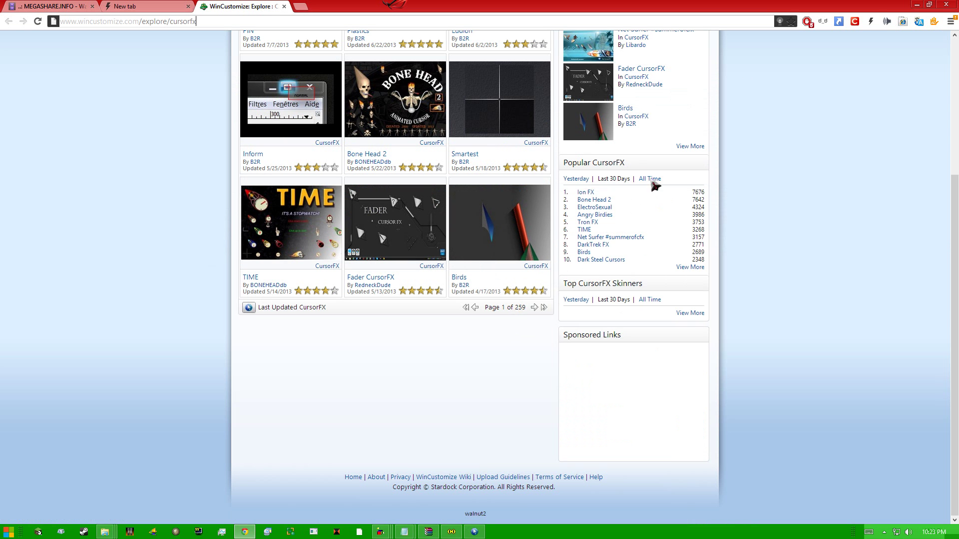
{"action": "left_click", "coordinate": [918, 5]}
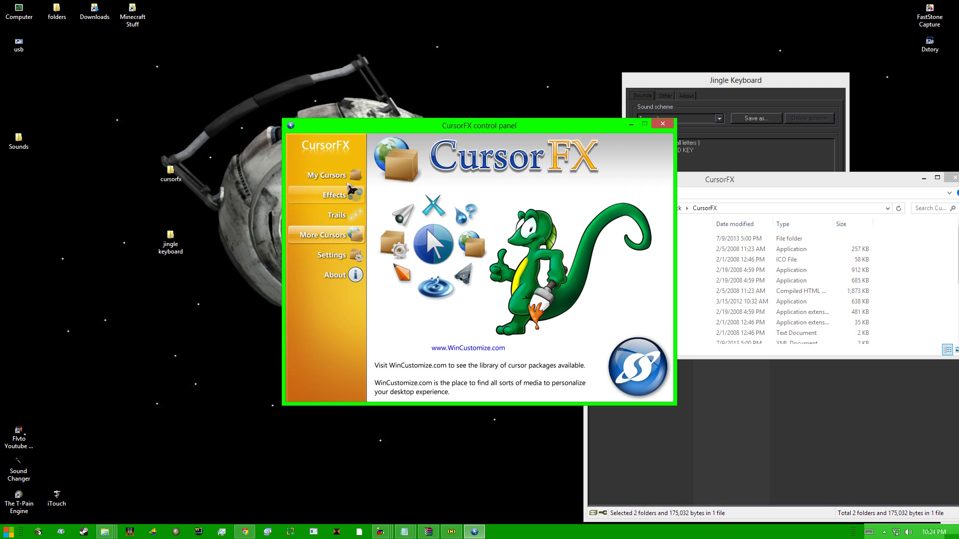
Browse the installed cursor themes in My Cursors and look at the click effects options
{"action": "left_click", "coordinate": [346, 177]}
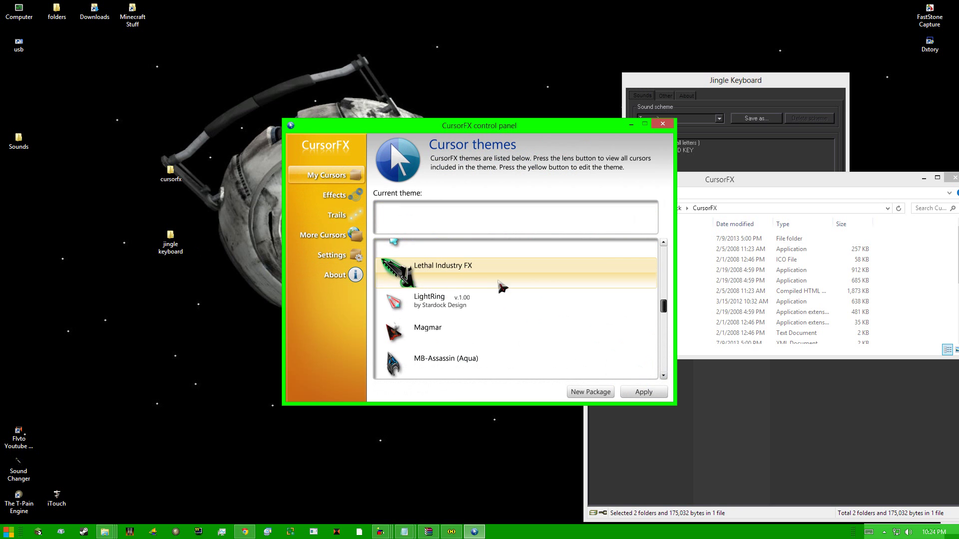
{"action": "scroll", "coordinate": [489, 270], "scroll_direction": "down", "scroll_amount": 5}
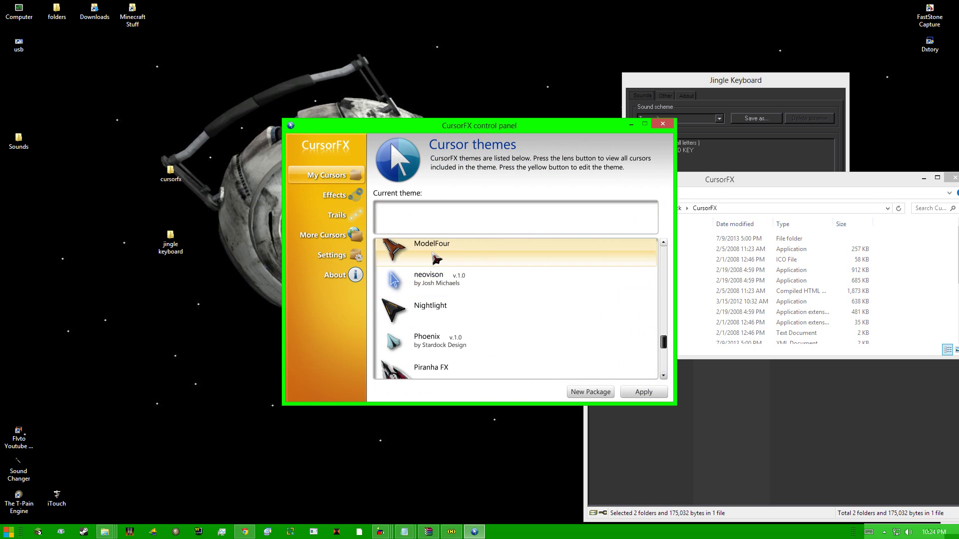
{"action": "scroll", "coordinate": [492, 278], "scroll_direction": "up", "scroll_amount": 3}
{"action": "left_click", "coordinate": [421, 221]}
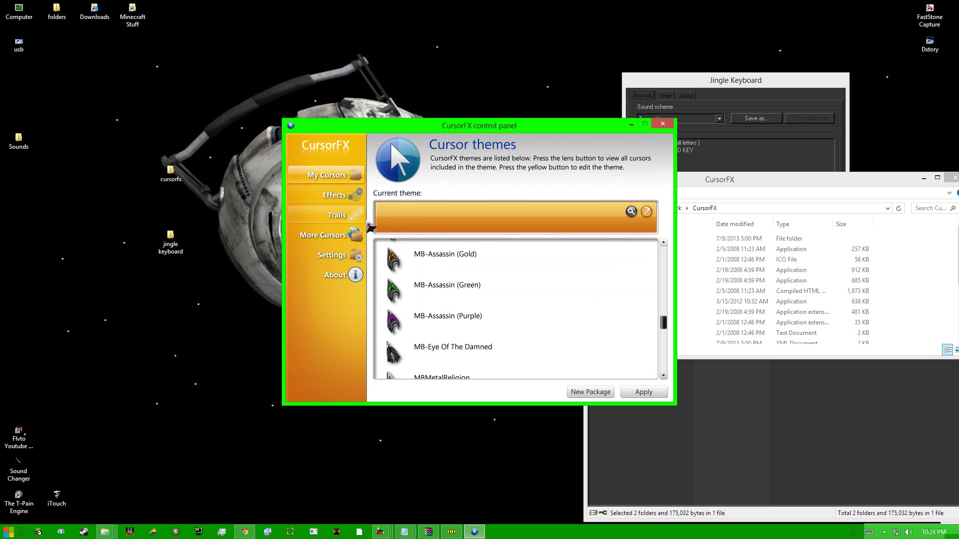
{"action": "left_click", "coordinate": [333, 194]}
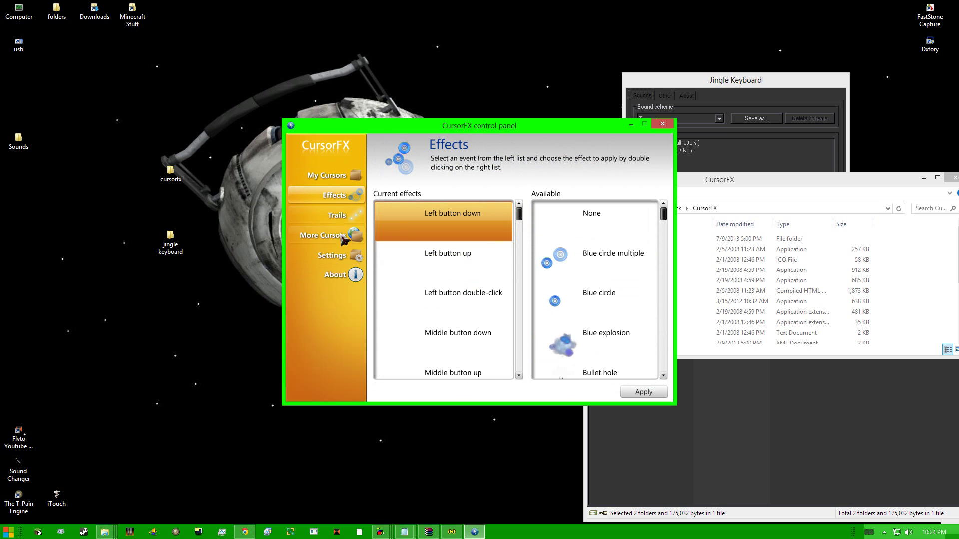
{"action": "left_click", "coordinate": [335, 176]}
Select the Magmar theme, apply it, and try the new cursor on the desktop
{"action": "scroll", "coordinate": [504, 297], "scroll_direction": "down", "scroll_amount": 3}
{"action": "scroll", "coordinate": [503, 296], "scroll_direction": "down", "scroll_amount": 1}
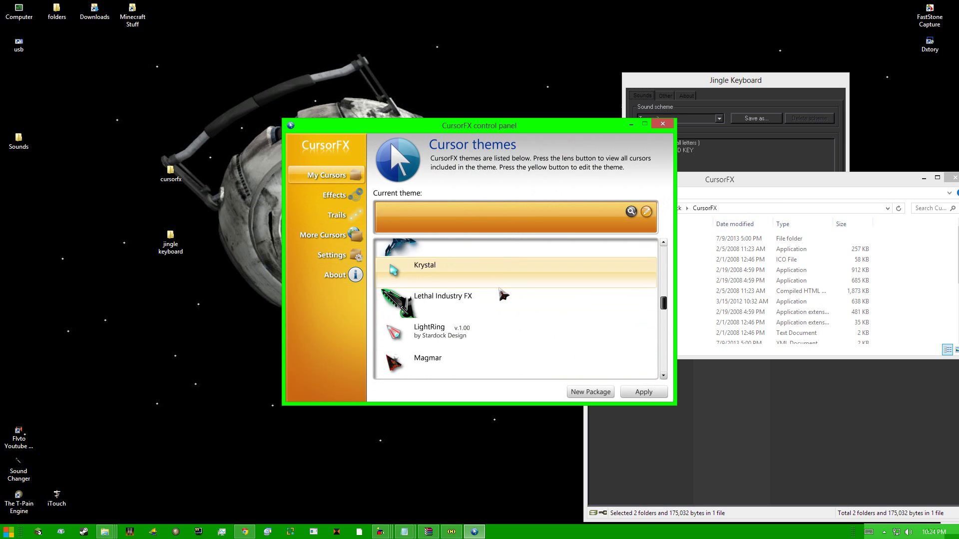
{"action": "scroll", "coordinate": [446, 316], "scroll_direction": "down", "scroll_amount": 3}
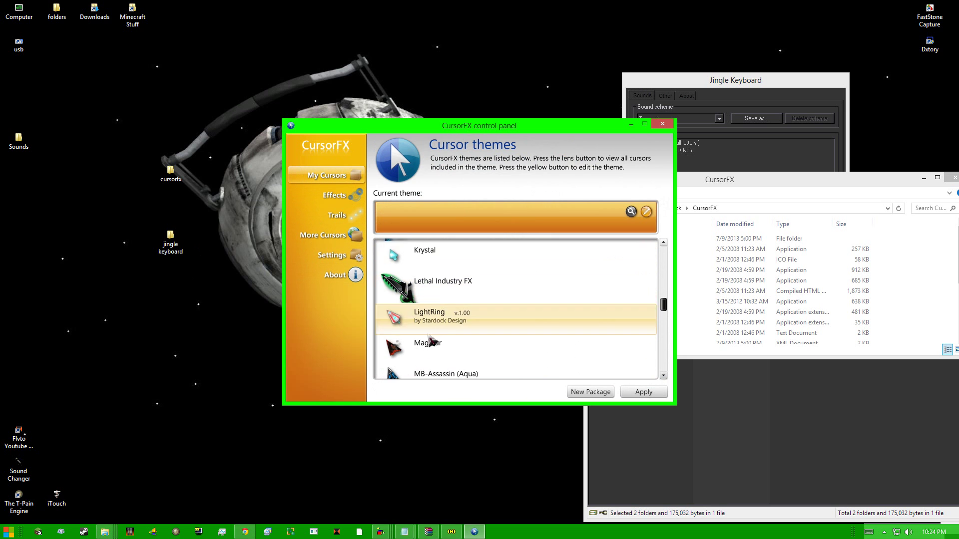
{"action": "left_click", "coordinate": [426, 321]}
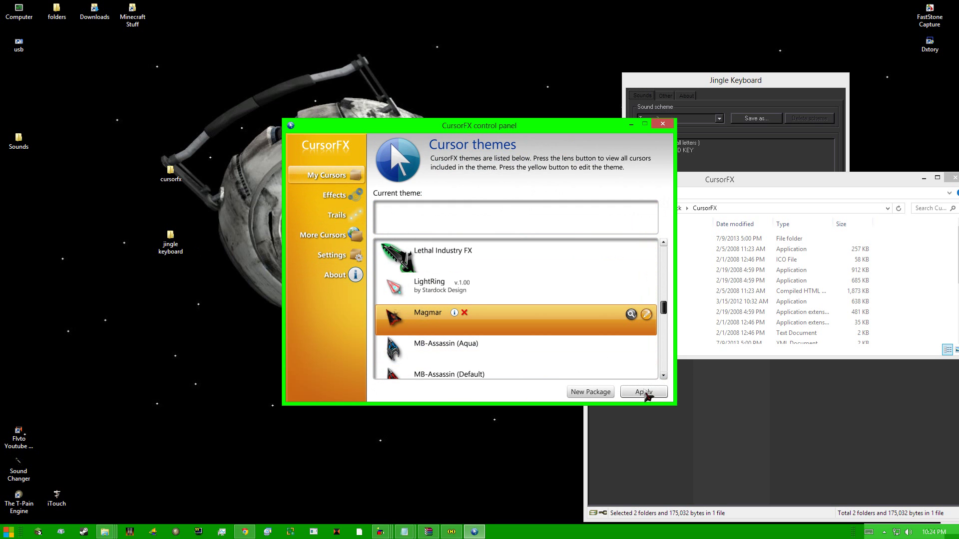
{"action": "left_click", "coordinate": [646, 392]}
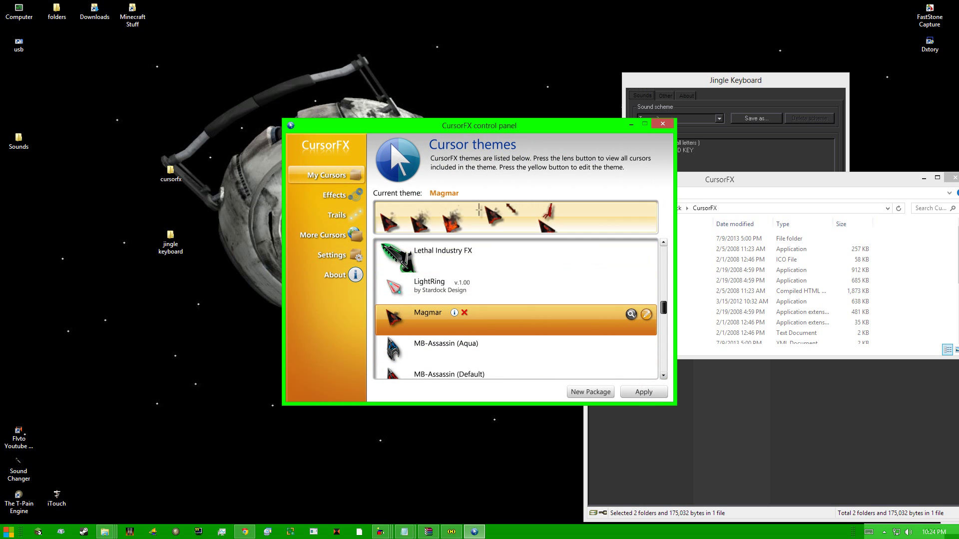
{"action": "left_click", "coordinate": [257, 200]}
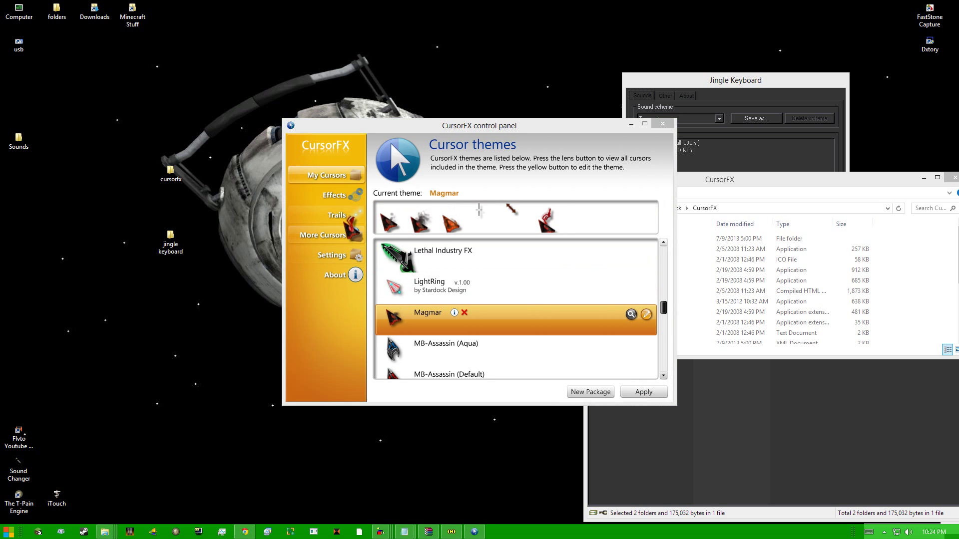
{"action": "left_click", "coordinate": [336, 215]}
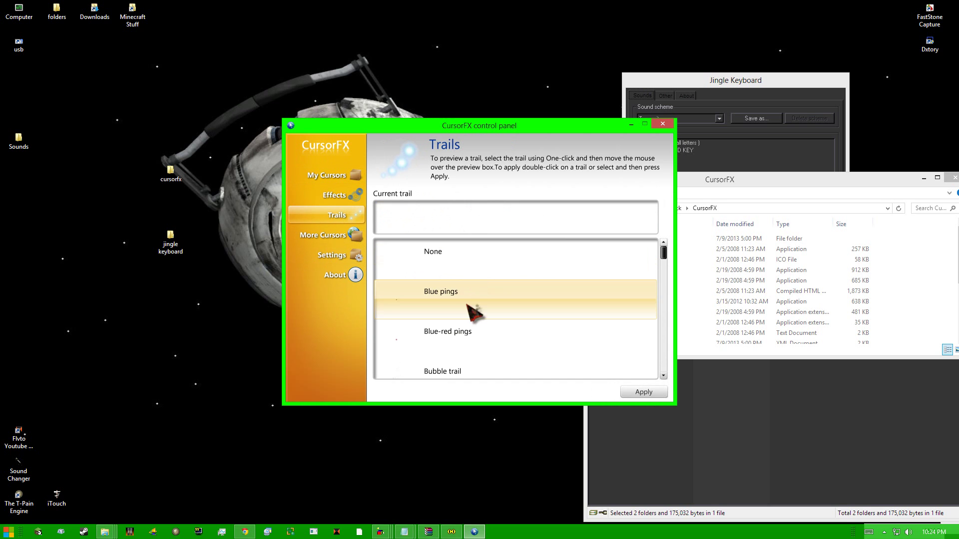
Apply the Blue pings trail, then return to the top of the theme list and select Windows Default
{"action": "left_click", "coordinate": [468, 305]}
{"action": "left_click", "coordinate": [640, 392]}
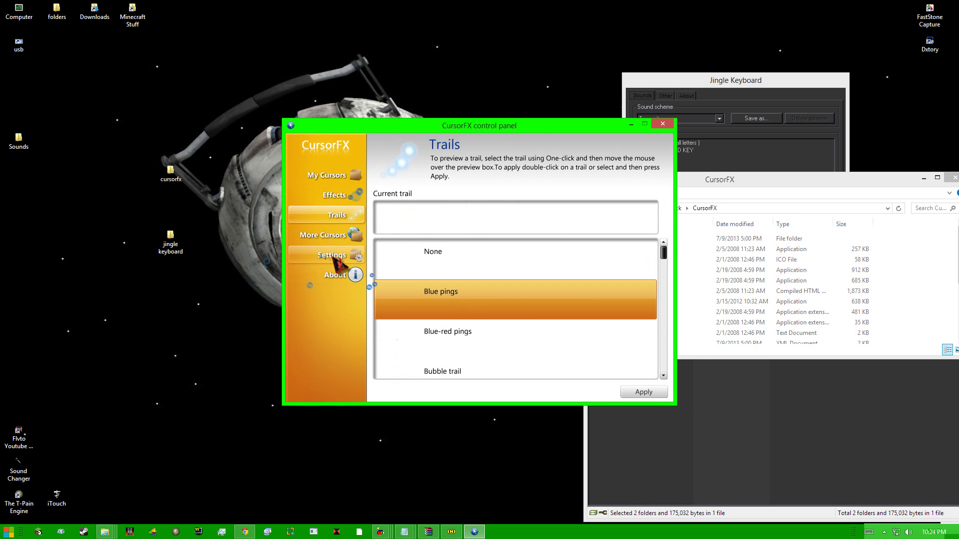
{"action": "left_click", "coordinate": [346, 181]}
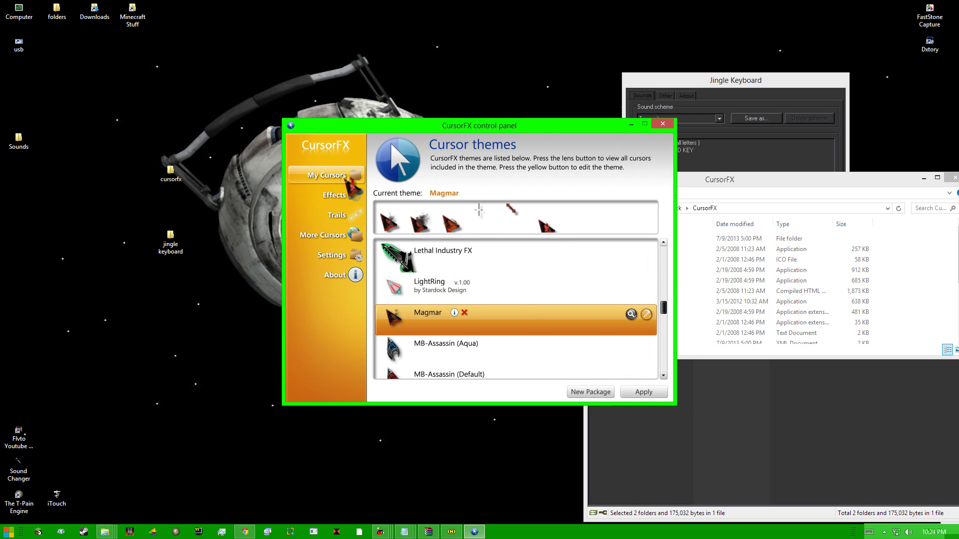
{"action": "scroll", "coordinate": [515, 310], "scroll_direction": "up", "scroll_amount": 3}
{"action": "scroll", "coordinate": [507, 228], "scroll_direction": "up", "scroll_amount": 3}
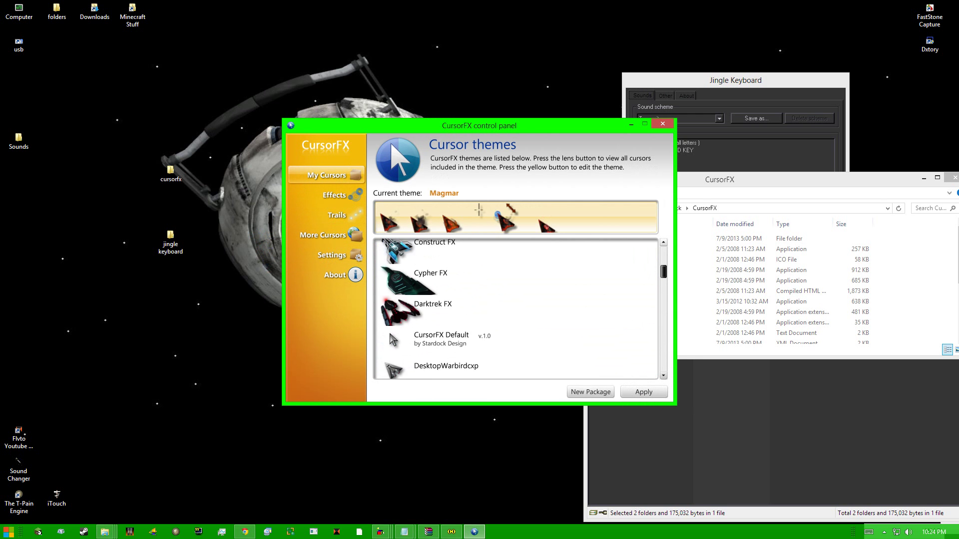
{"action": "scroll", "coordinate": [575, 232], "scroll_direction": "up", "scroll_amount": 3}
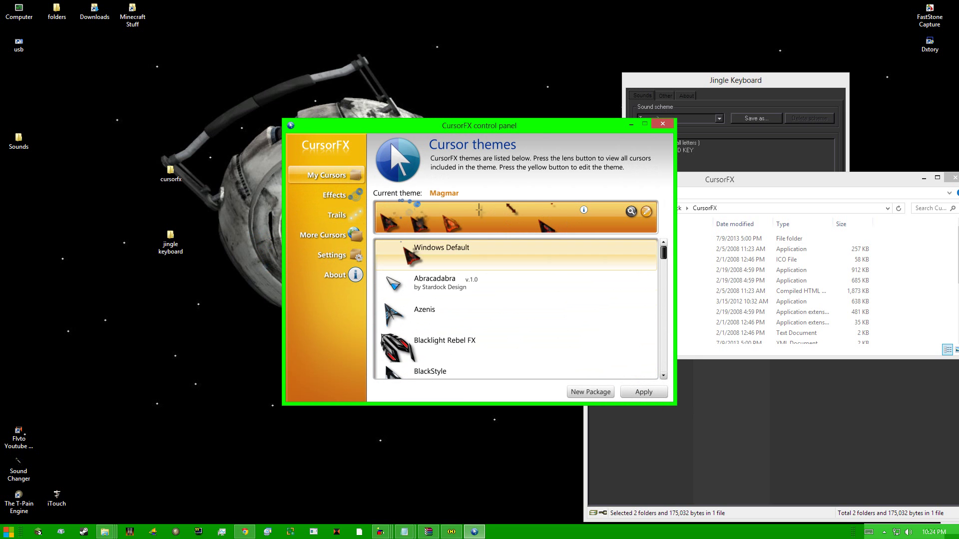
{"action": "left_click", "coordinate": [420, 250]}
Apply Windows Default, then apply Blue circle multiple for left button down, which crashes the panel
{"action": "left_click", "coordinate": [646, 393]}
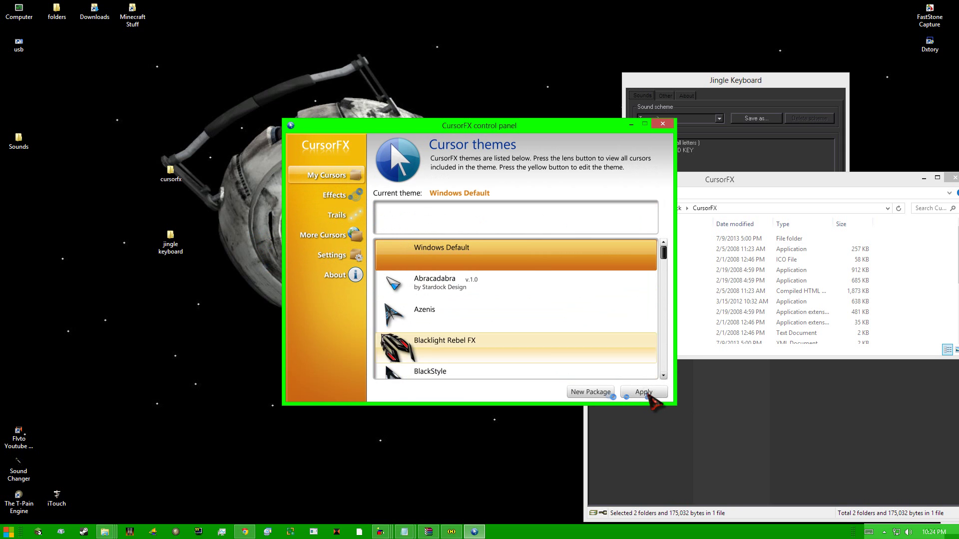
{"action": "left_click", "coordinate": [571, 114]}
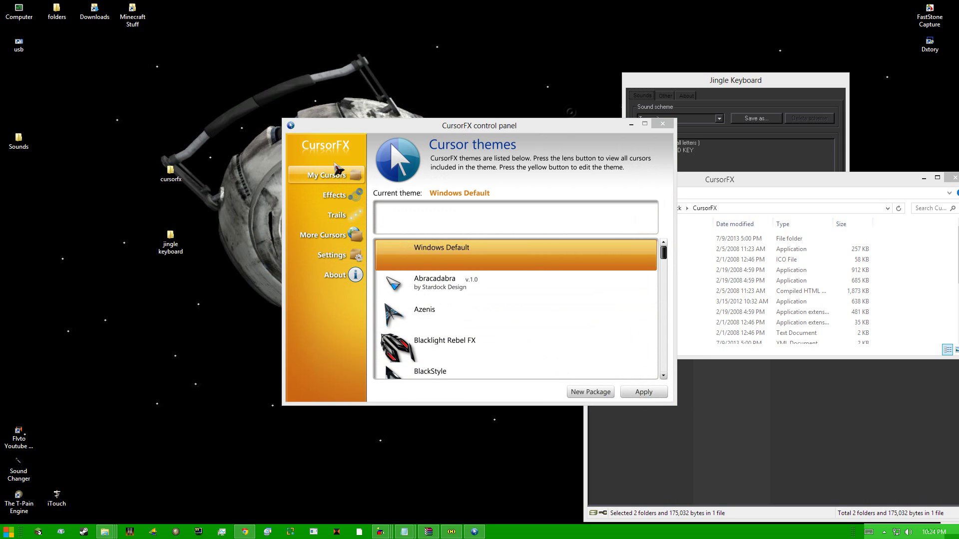
{"action": "left_click", "coordinate": [350, 196]}
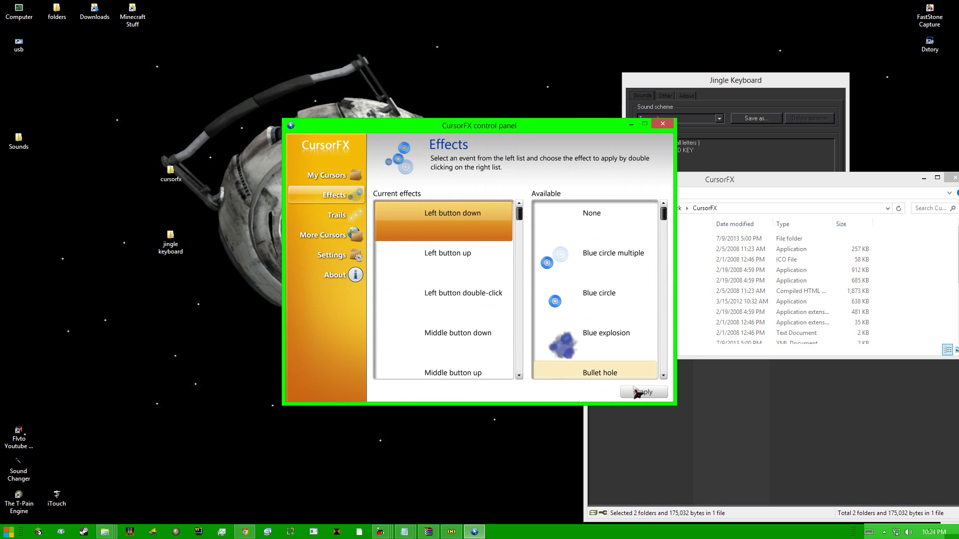
{"action": "left_click", "coordinate": [563, 250]}
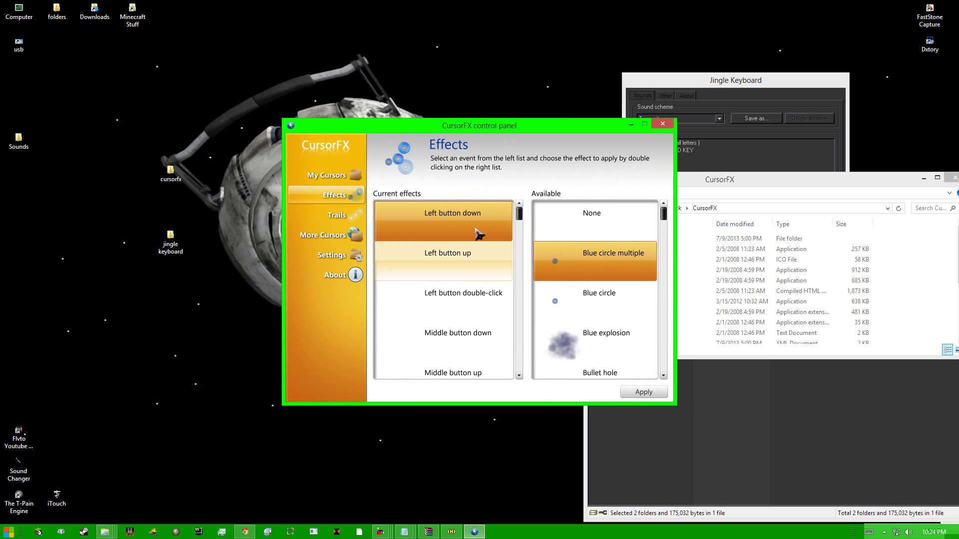
{"action": "left_click", "coordinate": [644, 391]}
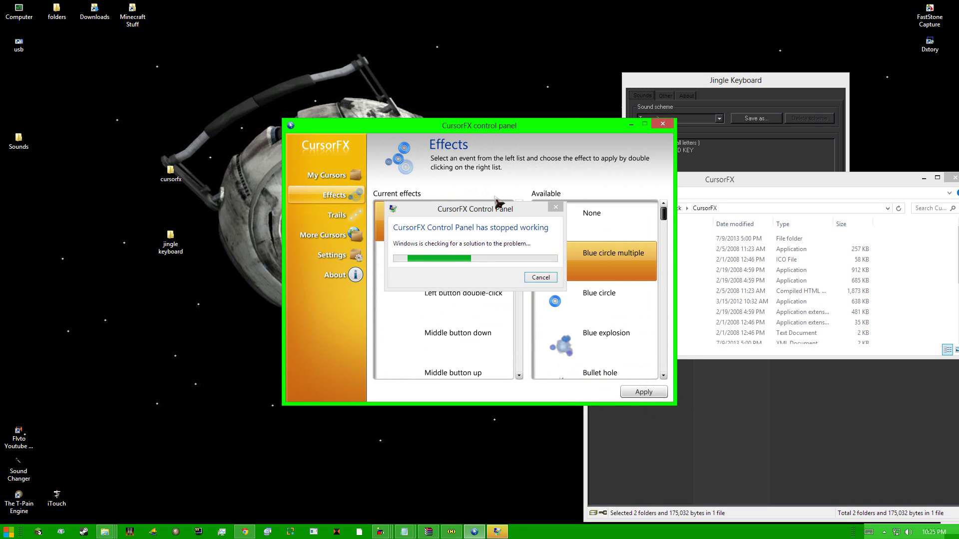
{"action": "left_click", "coordinate": [555, 208]}
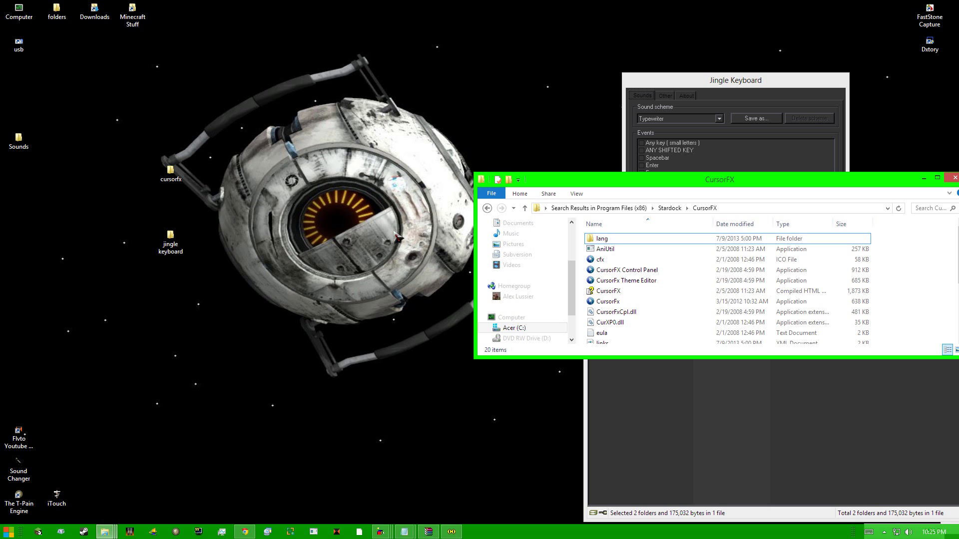
{"action": "left_click", "coordinate": [419, 71]}
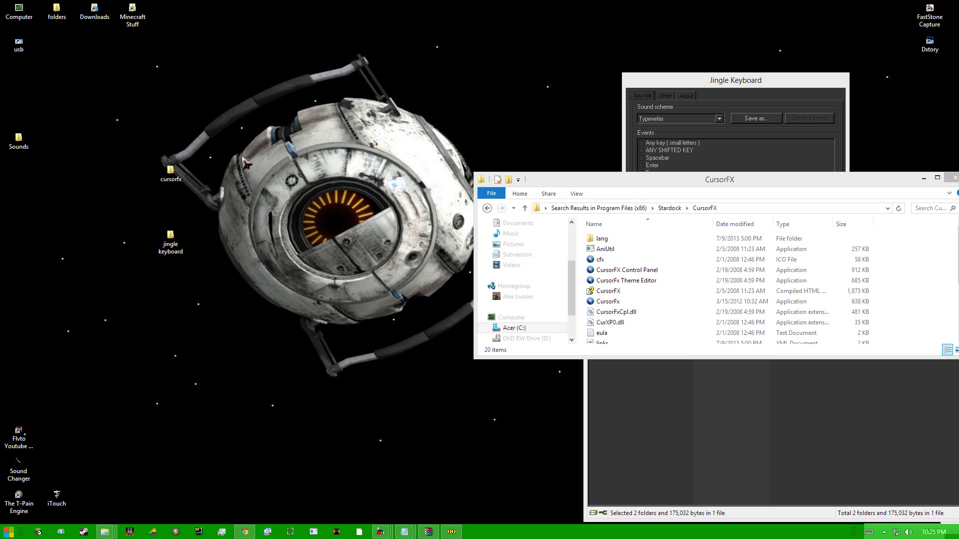